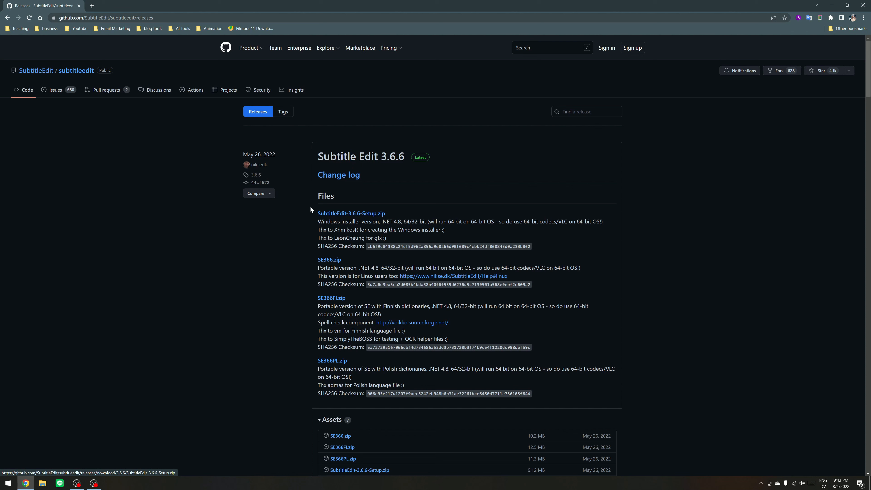
Download SubtitleEdit-3.6.6-Setup.zip from the release files and save it to the Desktop
left_click_drag(311, 210, 398, 215)
left_click(390, 215)
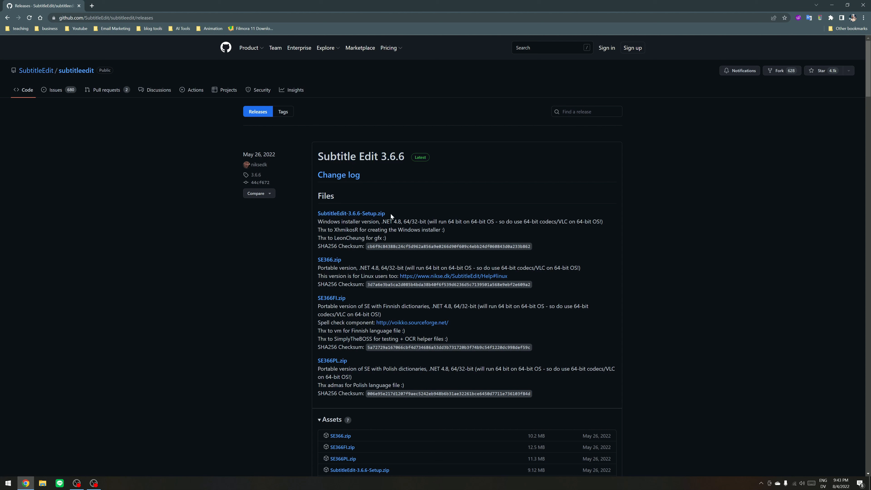
left_click(364, 214)
left_click(151, 200)
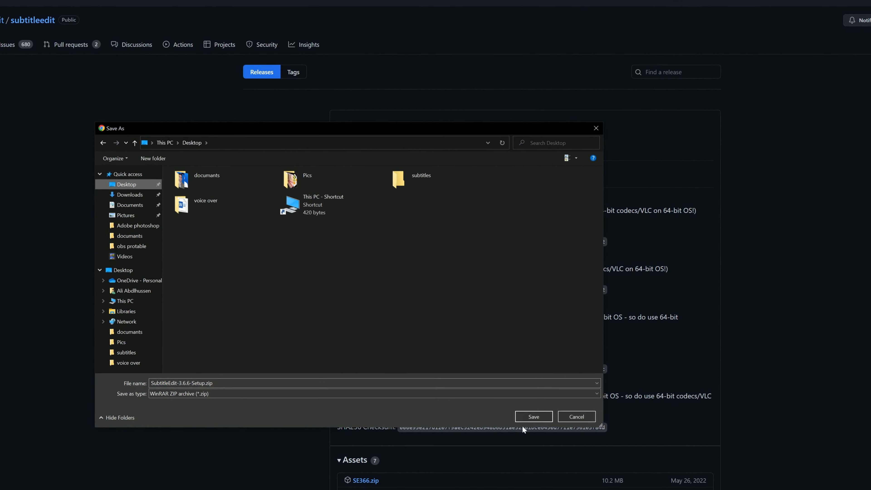
left_click(534, 416)
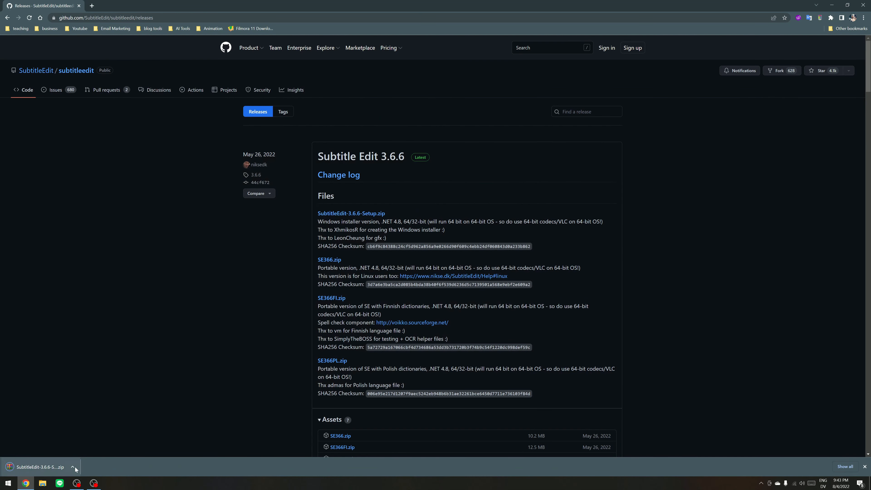
Show the downloaded SubtitleEdit-3.6.6-Setup.zip in its folder and extract it there
left_click(74, 467)
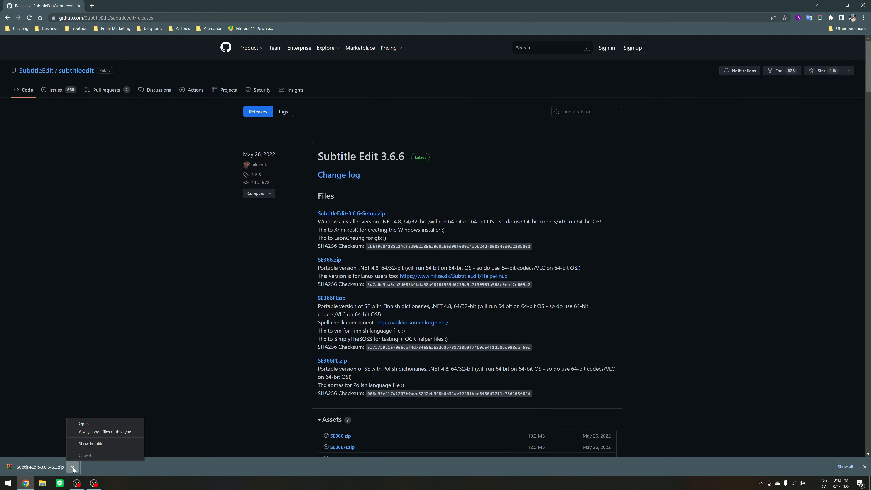
left_click(82, 444)
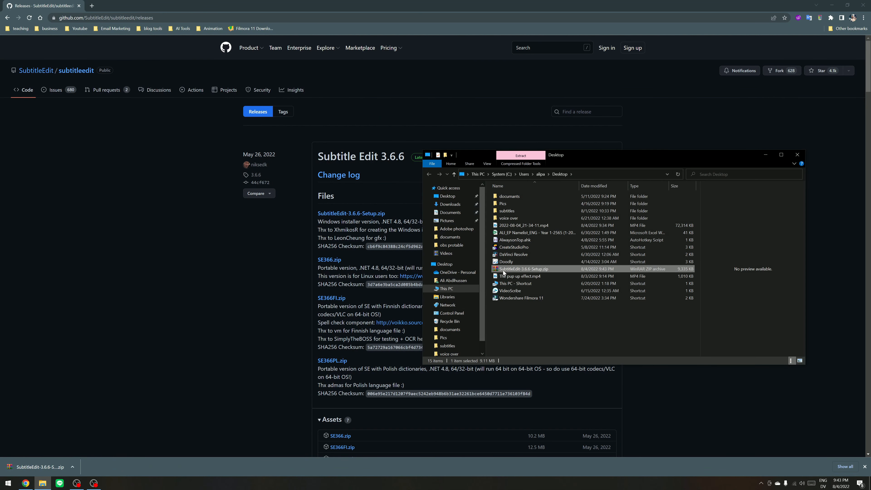
right_click(503, 269)
left_click(315, 305)
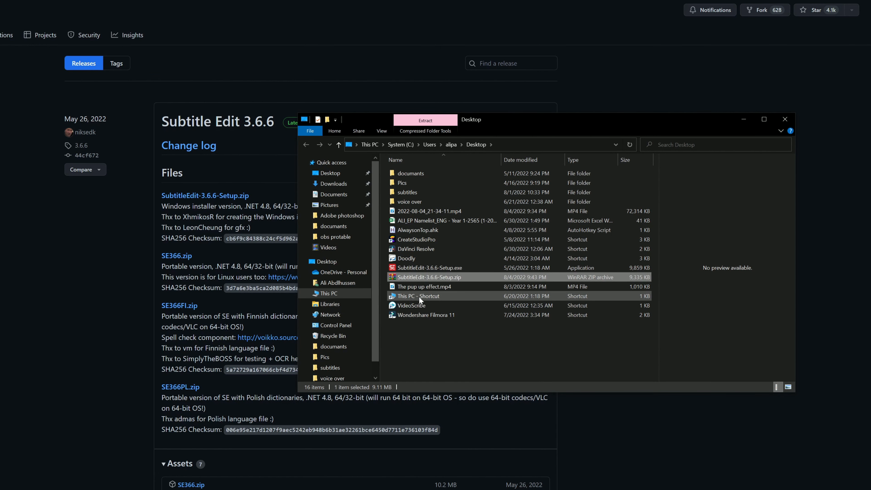
Run SubtitleEdit-3.6.6-Setup.exe, choose English as the setup language and accept the licence agreement
left_click(415, 268)
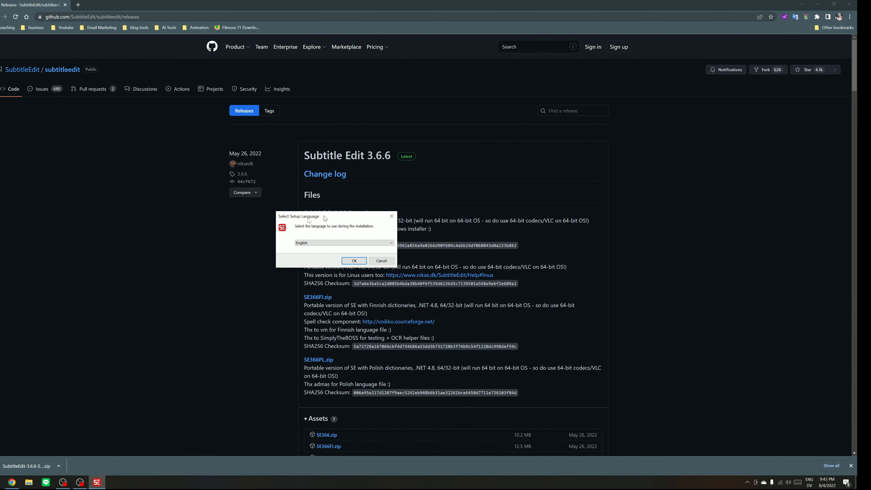
left_click(831, 5)
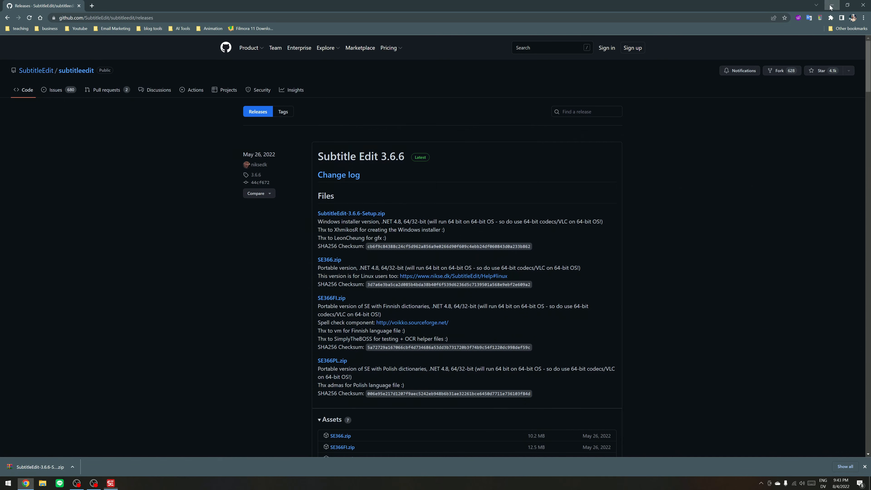
left_click_drag(338, 223, 408, 142)
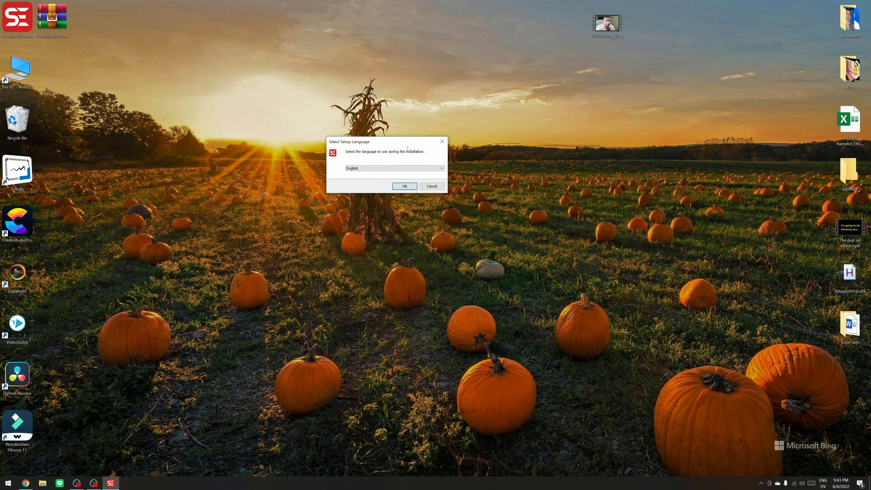
left_click(405, 187)
left_click(366, 285)
left_click(491, 306)
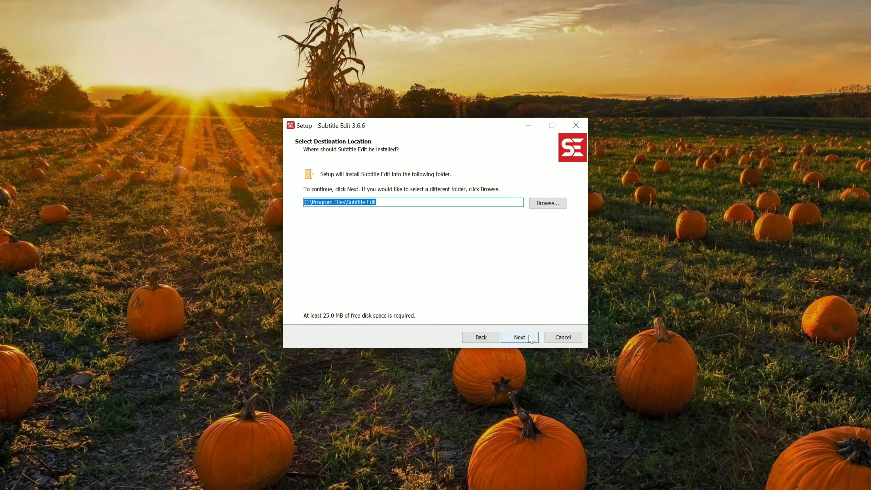
Install to C:\Program Files\Subtitle Edit with the default components, a desktop shortcut for the current user and subtitle file associations
left_click(530, 339)
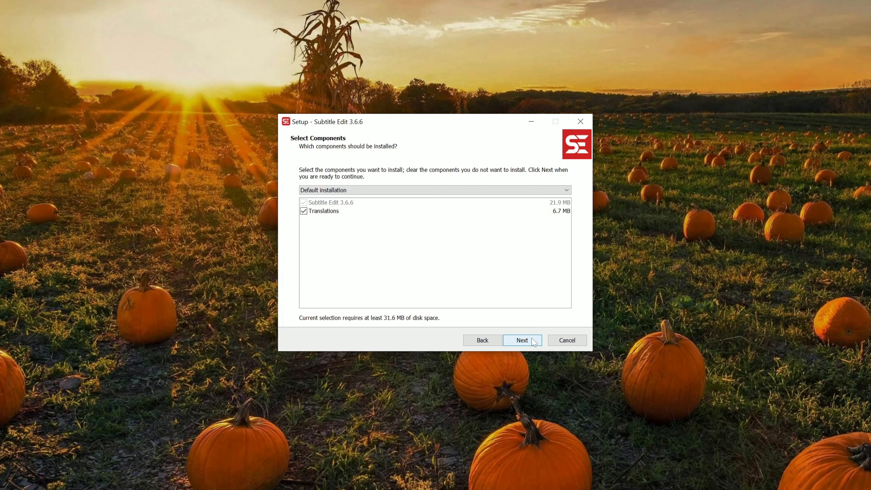
left_click(516, 341)
left_click(517, 342)
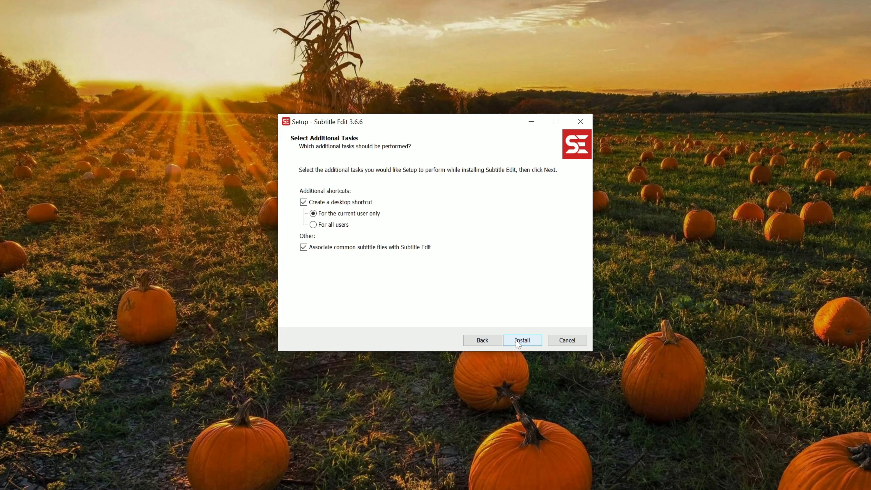
left_click(517, 342)
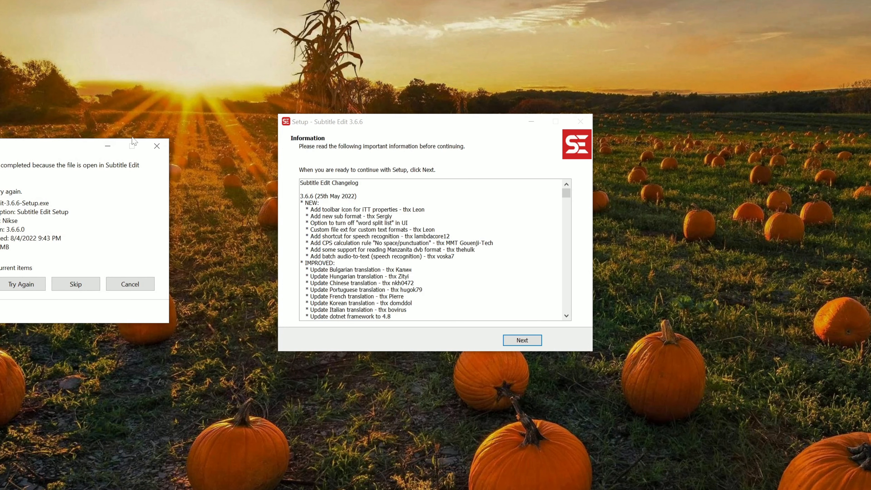
Dismiss the file-in-use dialog, continue past the changelog and finish the setup so that Subtitle Edit launches
left_click(157, 146)
scroll(385, 256, "down", 2)
scroll(385, 256, "down", 5)
left_click(522, 340)
left_click(411, 208)
left_click_drag(422, 123, 348, 110)
left_click(441, 325)
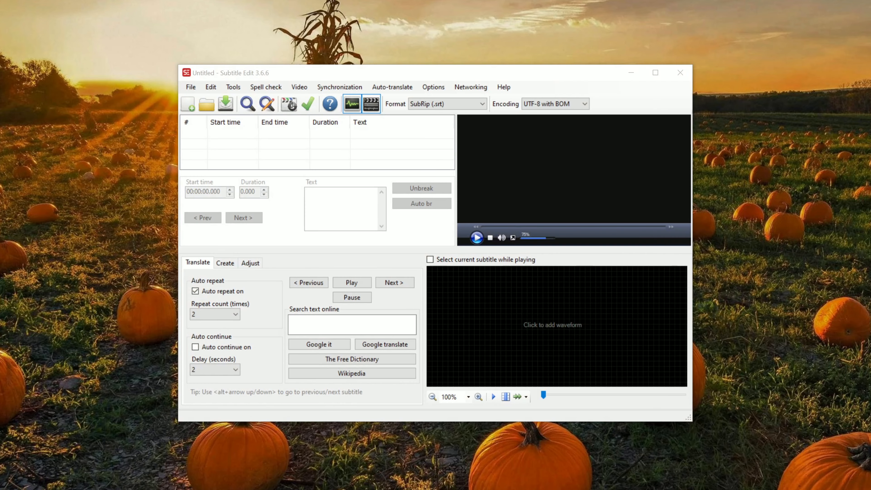
left_click_drag(308, 74, 180, 80)
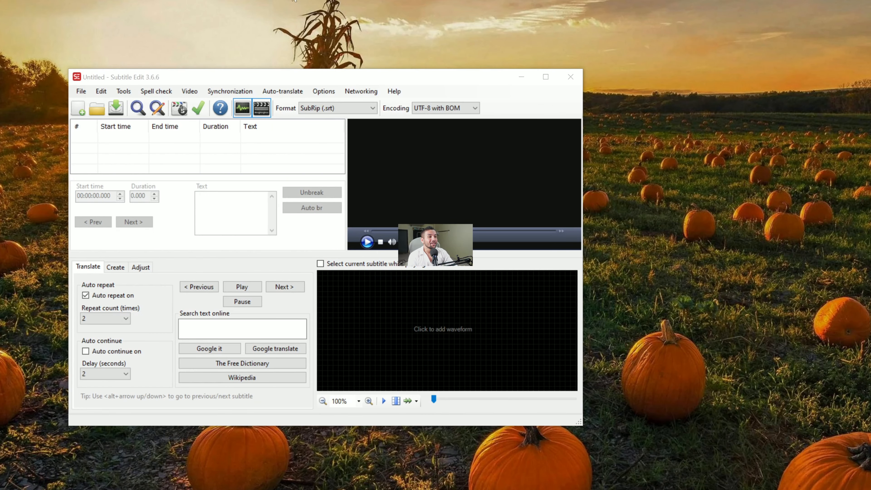
left_click_drag(282, 79, 431, 55)
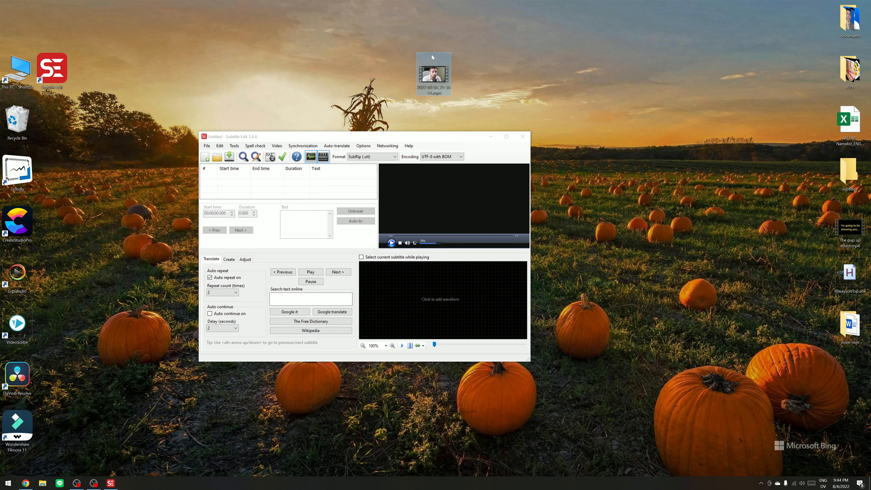
left_click_drag(378, 25, 503, 103)
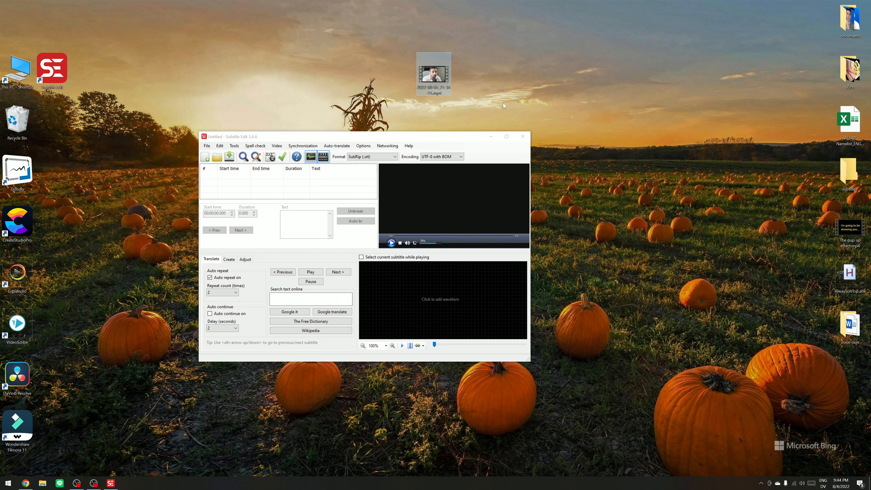
left_click(358, 68)
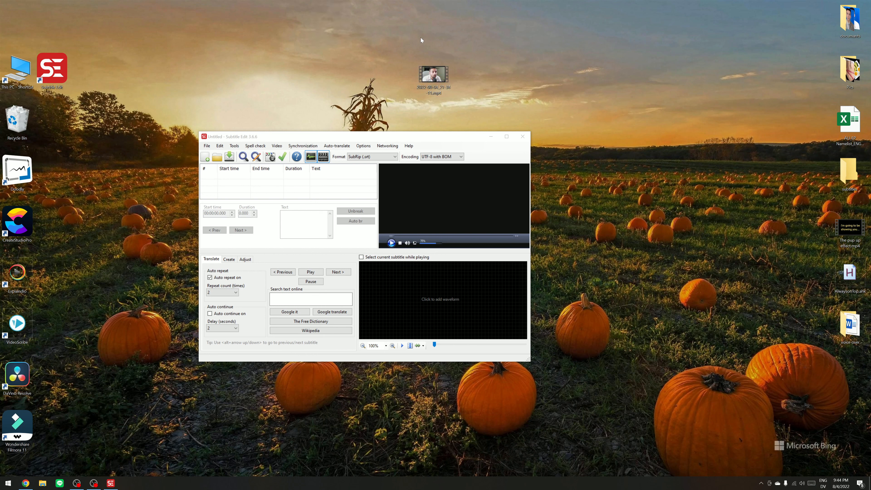
left_click(280, 138)
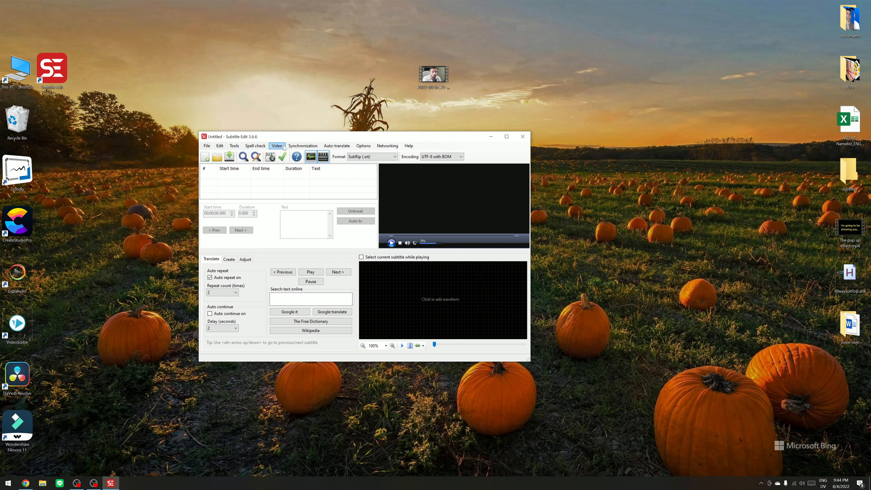
Open the video file 2022-08-04_21-34-11.mp4 from the Desktop
left_click(278, 146)
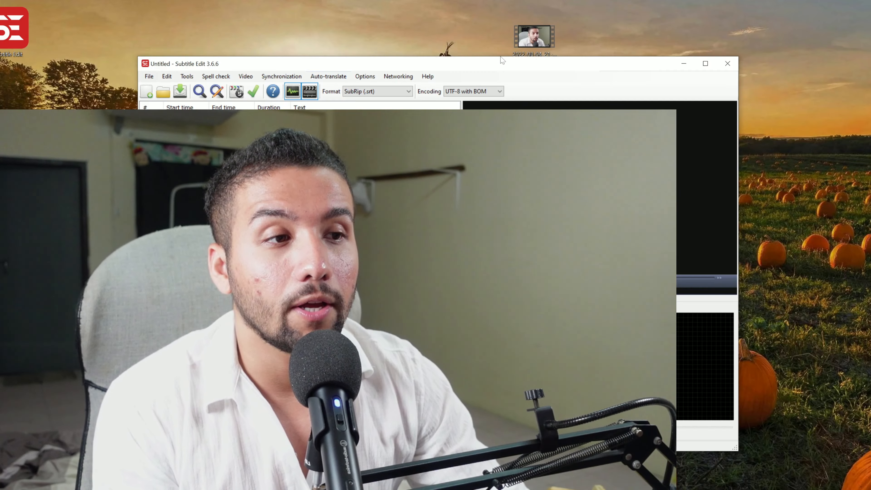
left_click(210, 78)
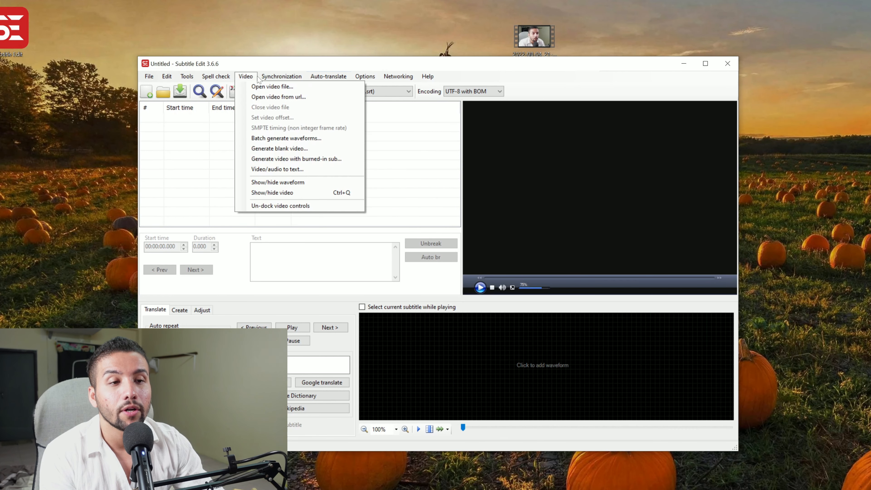
left_click(254, 77)
left_click(253, 78)
left_click(253, 86)
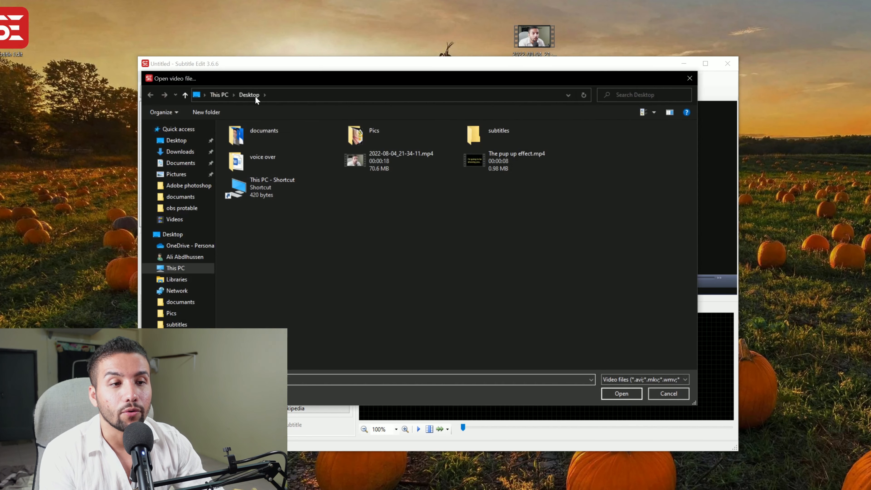
left_click(383, 156)
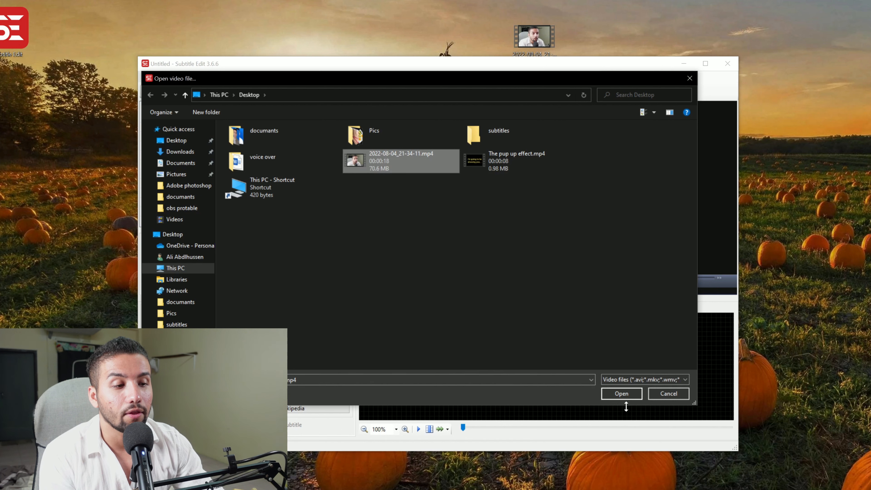
left_click(621, 393)
Download mpv and use it as the video player
mouse_move(412, 214)
left_mouse_down()
mouse_move(381, 244)
mouse_move(391, 210)
mouse_move(411, 207)
left_mouse_up()
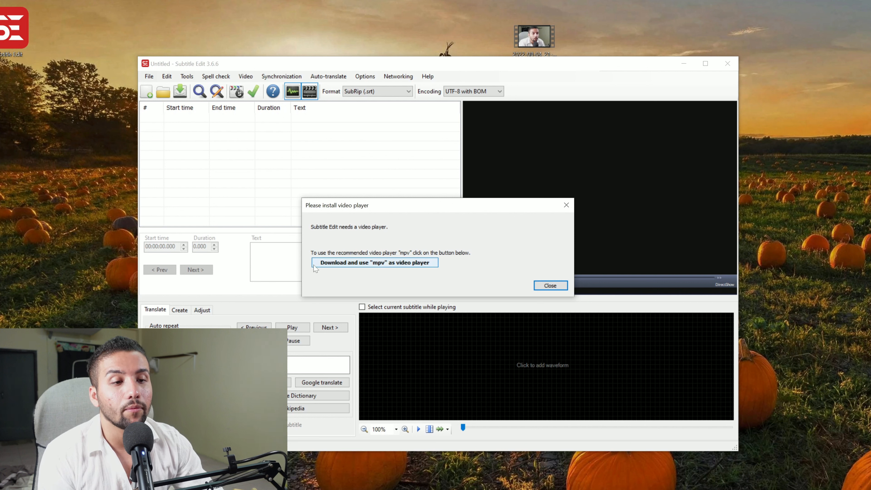
left_click(383, 267)
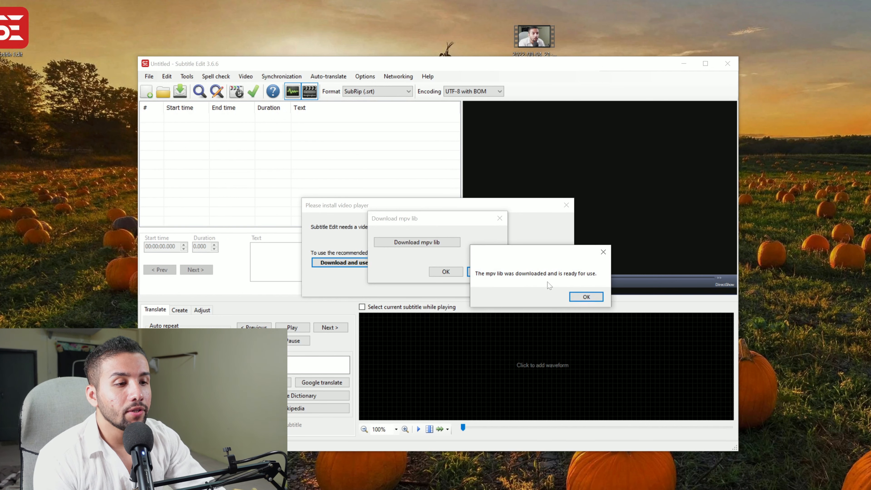
left_click(587, 297)
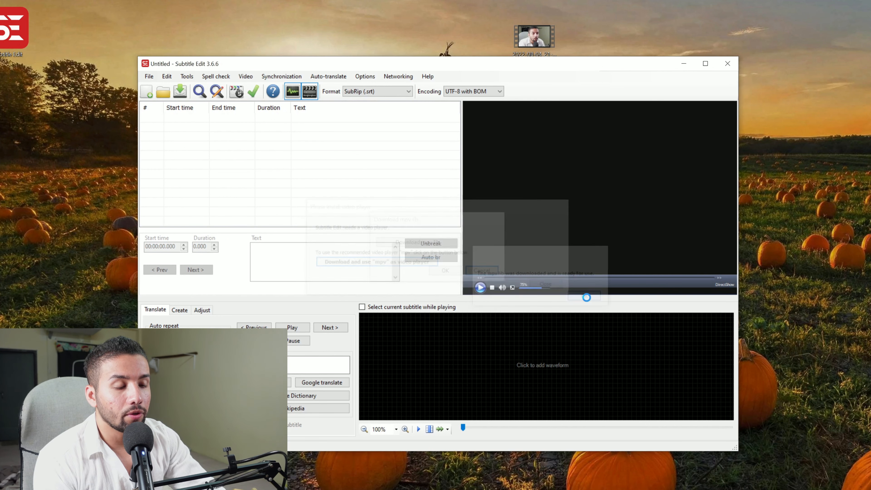
Play a short moment of the opened video and pause it
left_click_drag(538, 67, 586, 92)
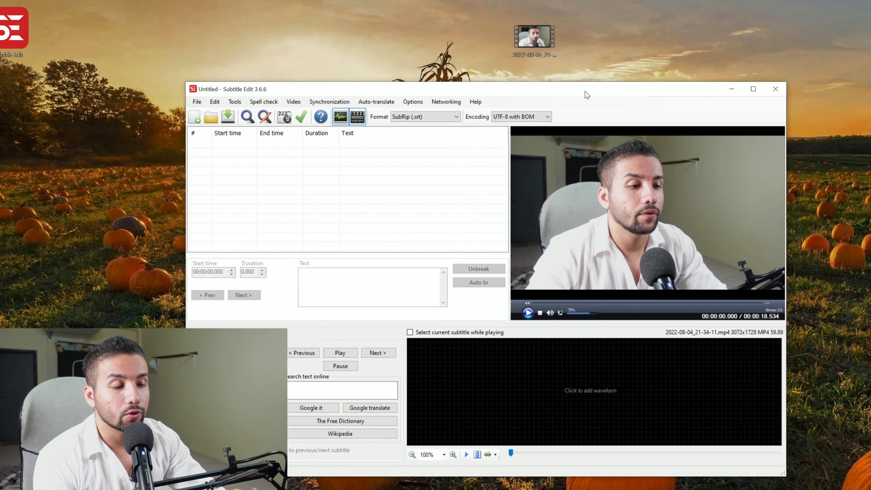
left_click(529, 313)
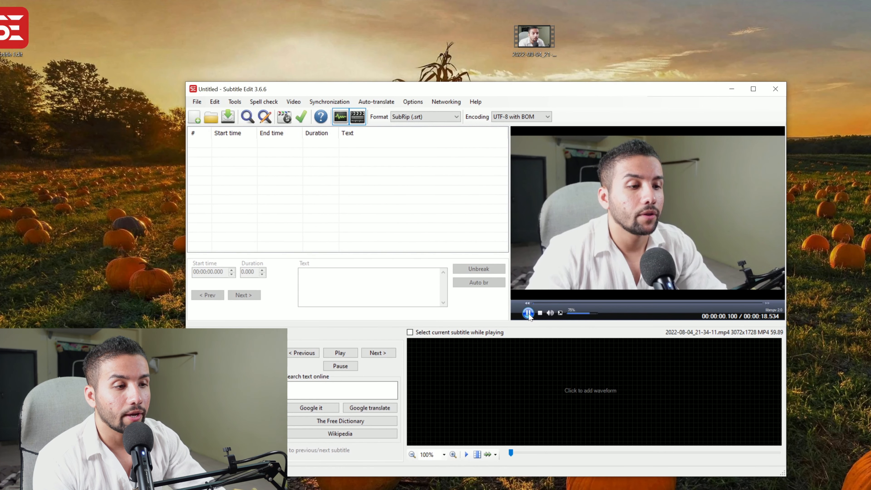
left_click(528, 313)
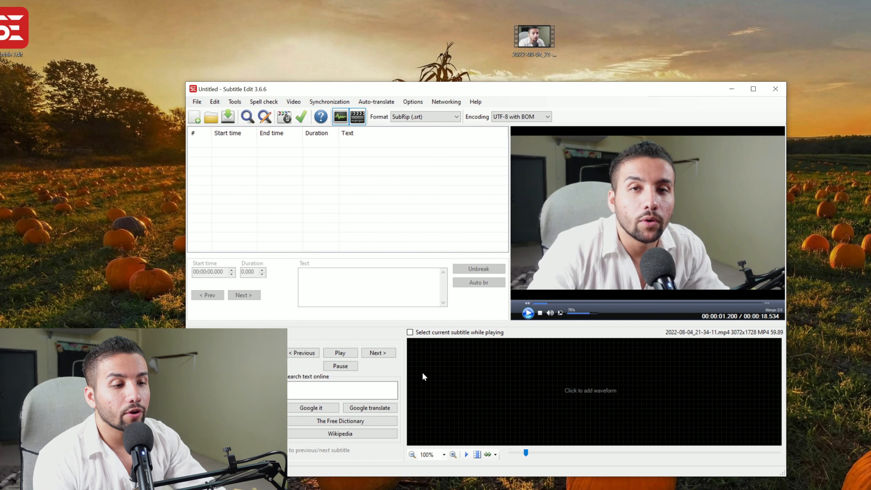
Maximize the window and generate the video's audio waveform, agreeing to download and use FFmpeg
left_click(753, 89)
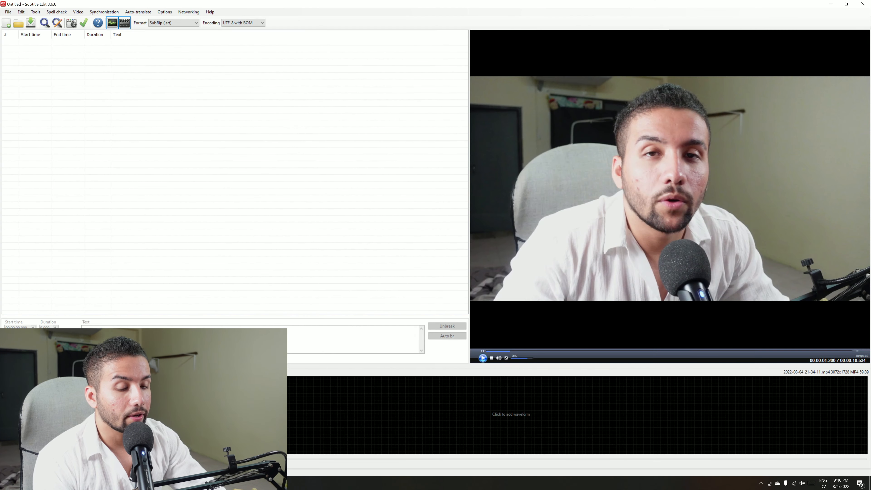
left_click(331, 417)
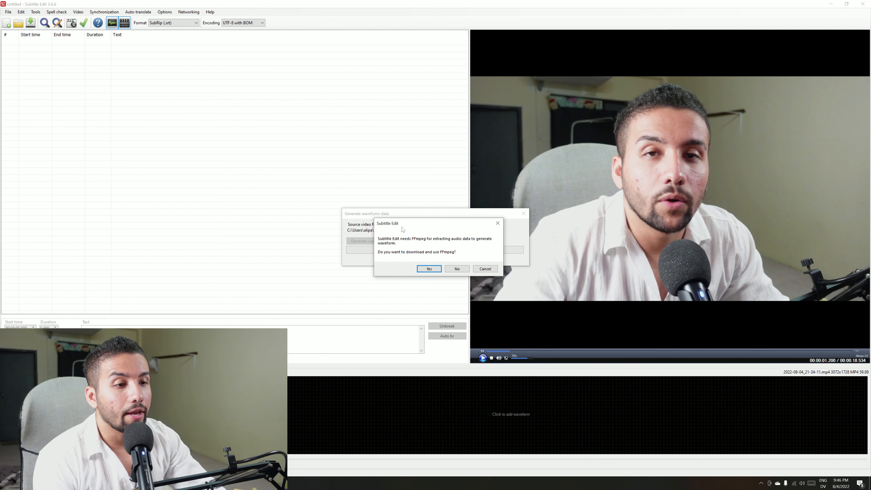
left_click_drag(393, 227, 332, 232)
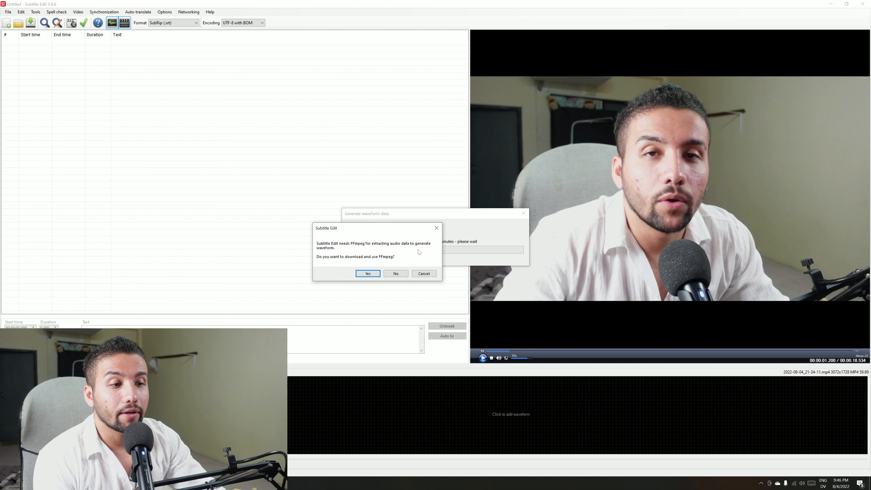
left_click(368, 274)
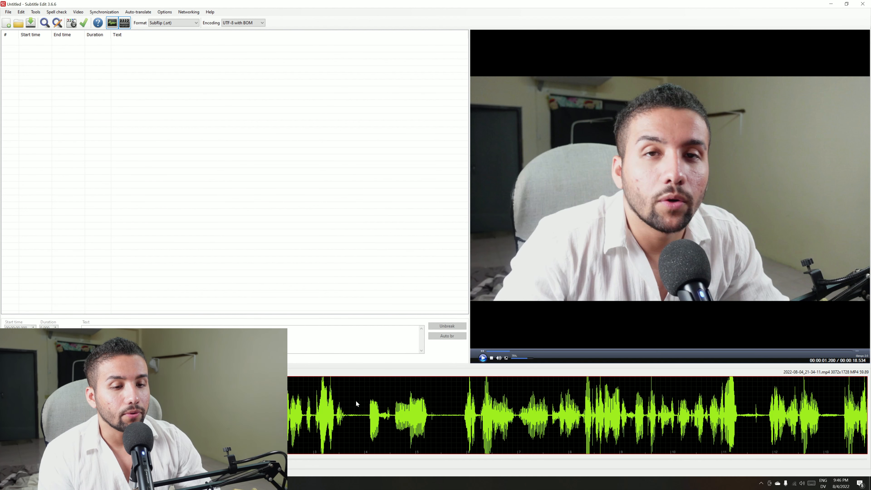
Seek to points near the start of the waveform and briefly play the video from there
left_click(188, 415)
left_click(290, 402)
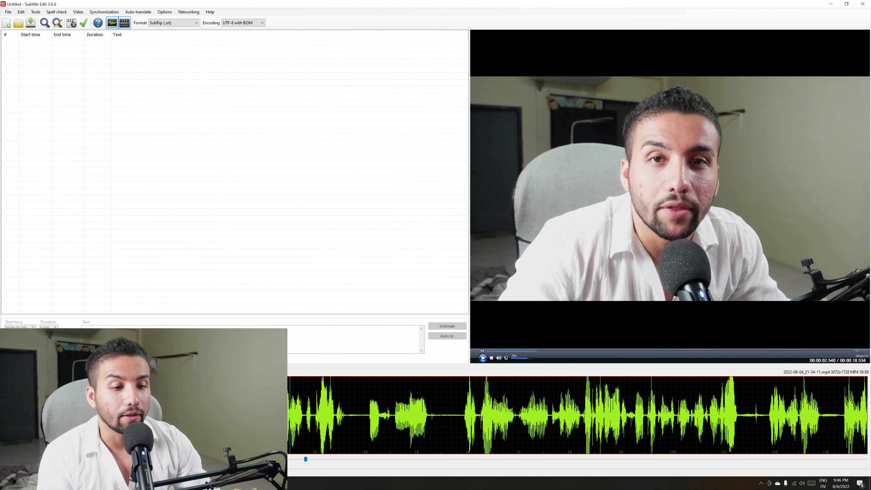
left_click(184, 415)
key("space")
key("space")
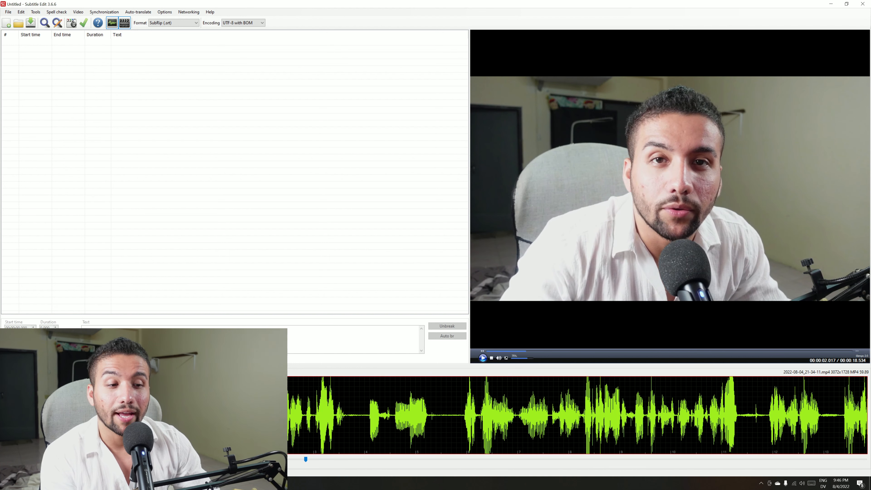
Start the video/audio to text feature and download the libvosk speech recognition library it requires
left_click(195, 415)
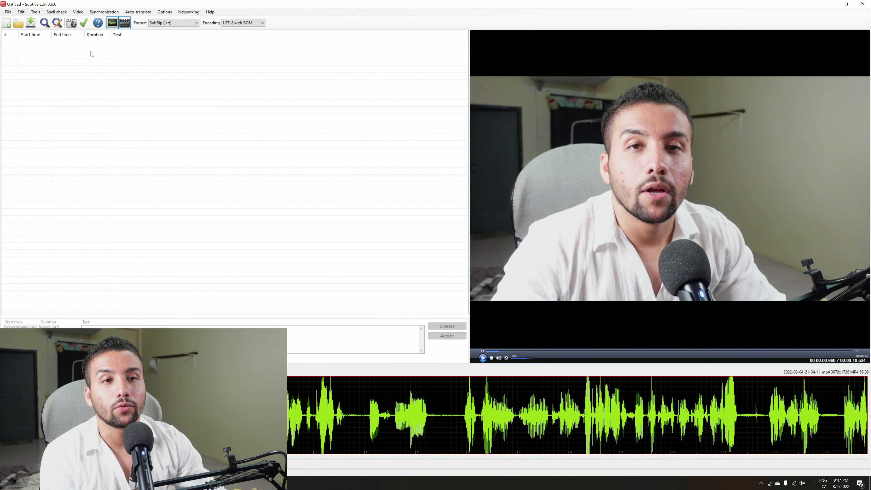
left_click(78, 12)
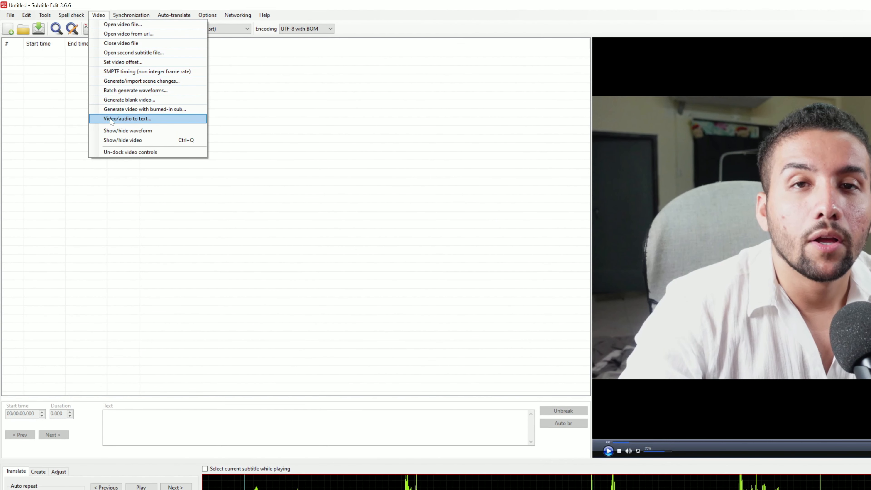
left_click(133, 120)
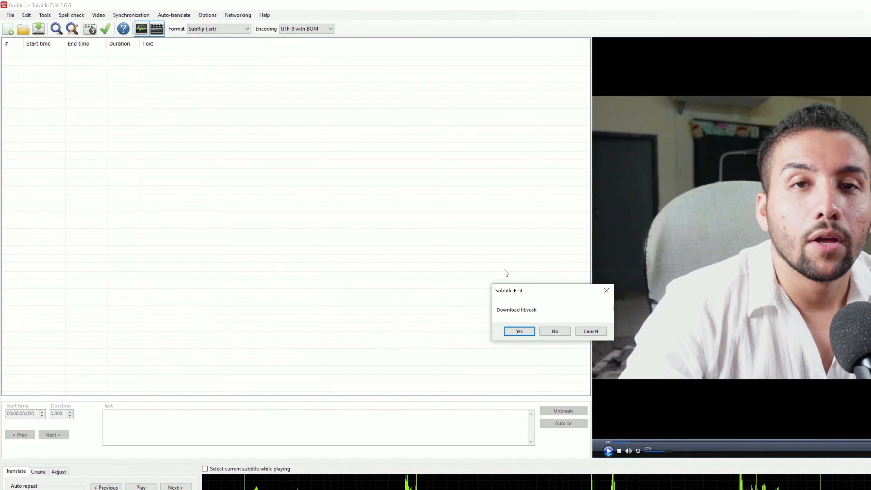
left_click_drag(532, 295, 378, 258)
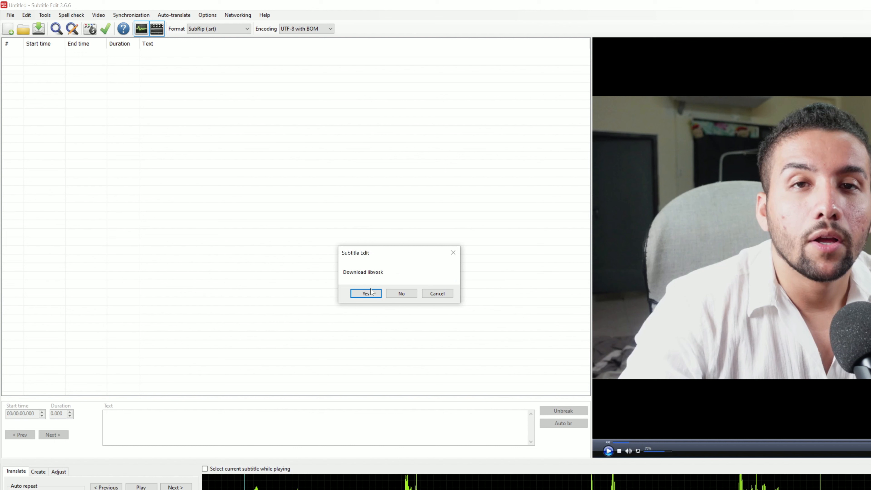
left_click(366, 294)
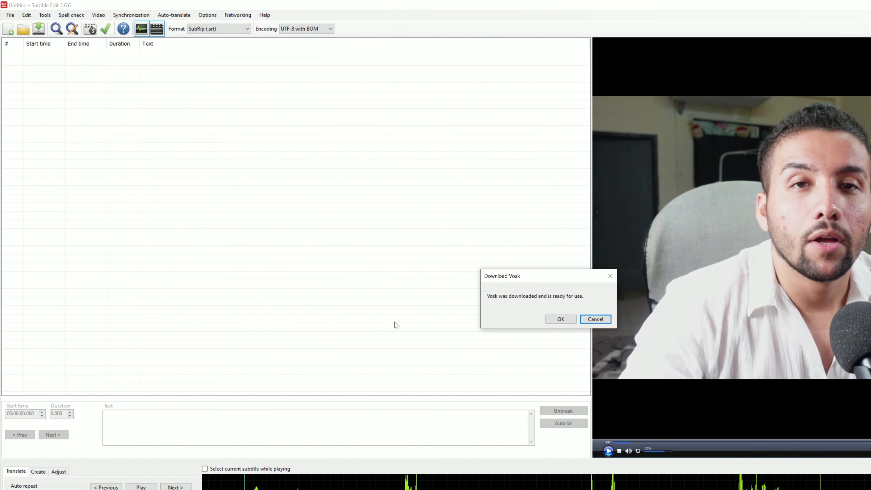
left_click_drag(517, 281, 429, 265)
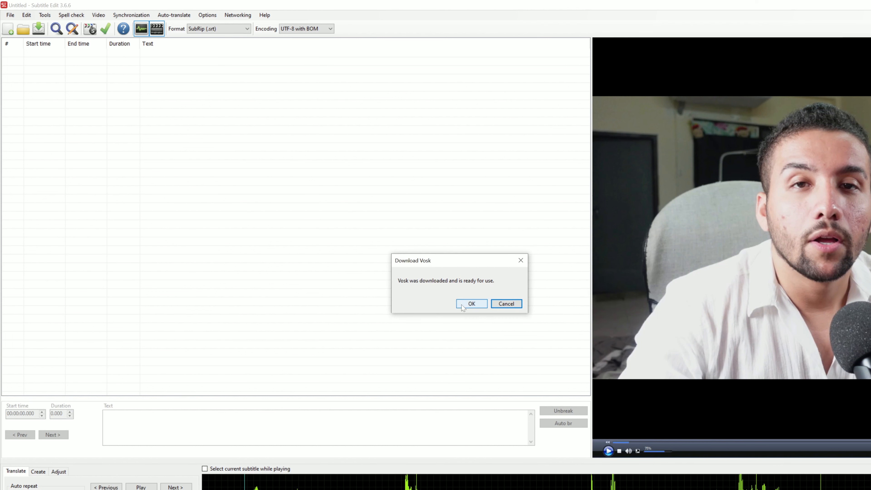
left_click(471, 304)
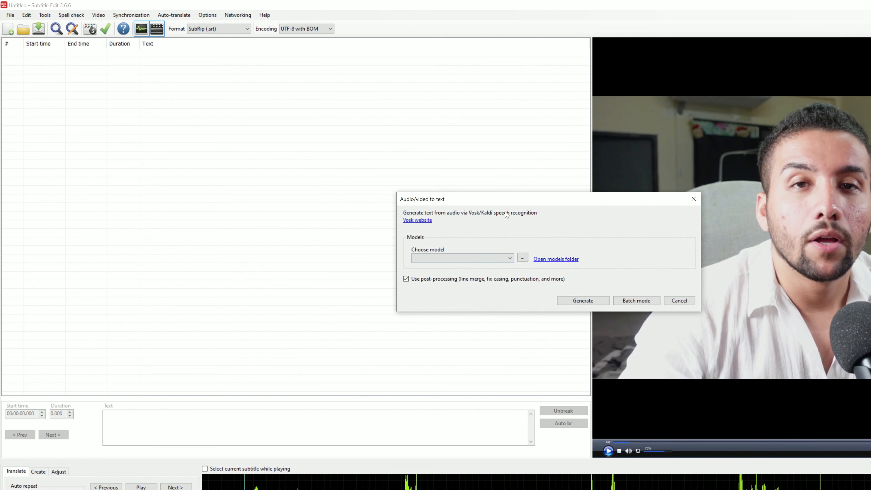
Open the Vosk model downloader from the speech recognition dialog and display the available language models
left_click_drag(510, 201, 393, 223)
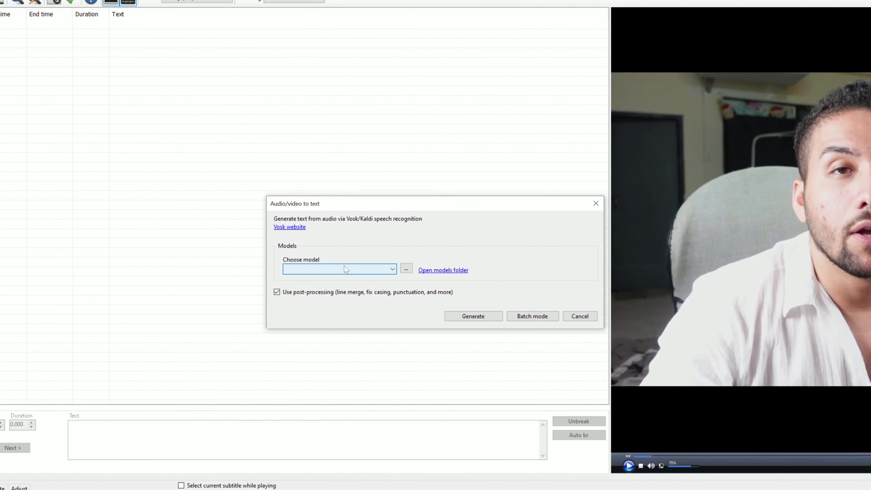
left_click(346, 269)
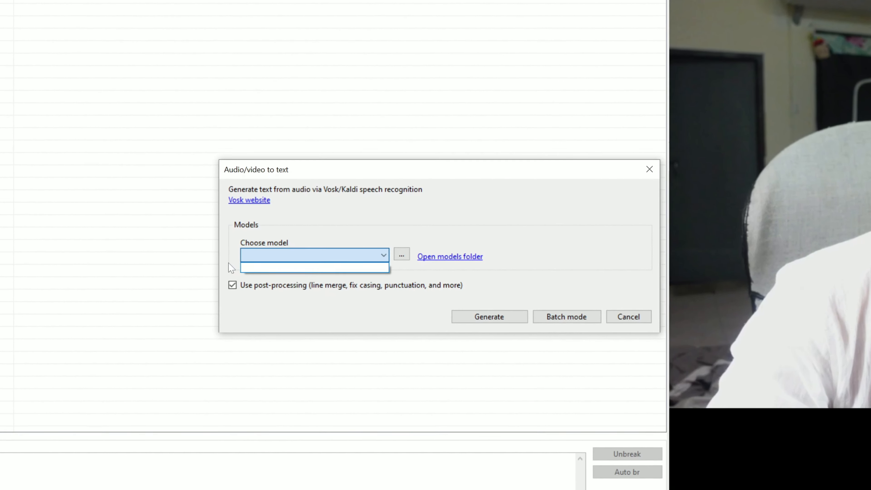
left_click(229, 263)
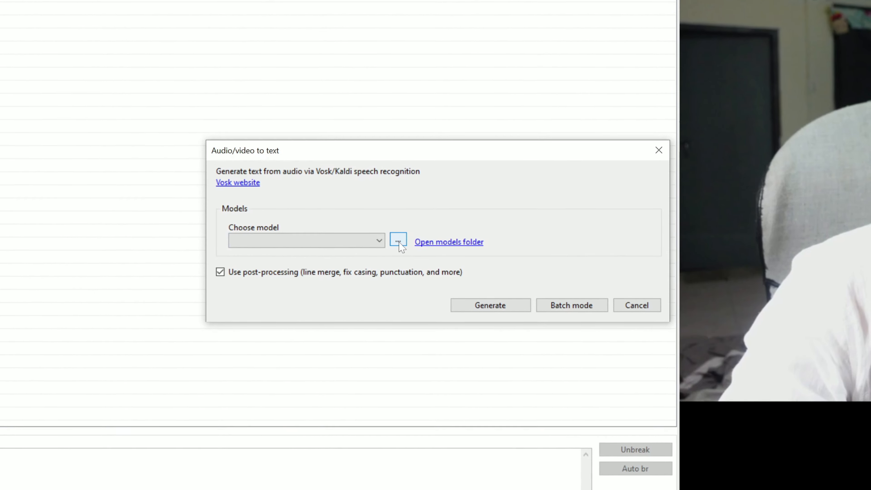
left_click(397, 248)
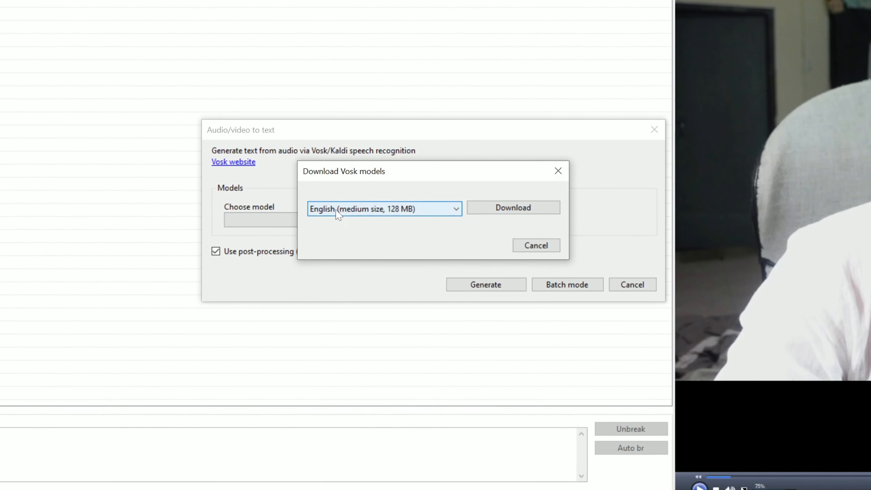
left_click_drag(363, 179, 266, 175)
left_click(279, 213)
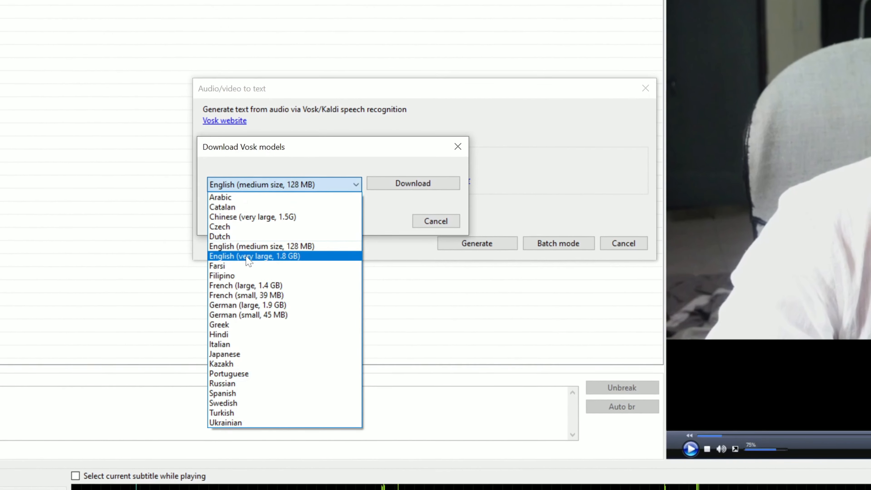
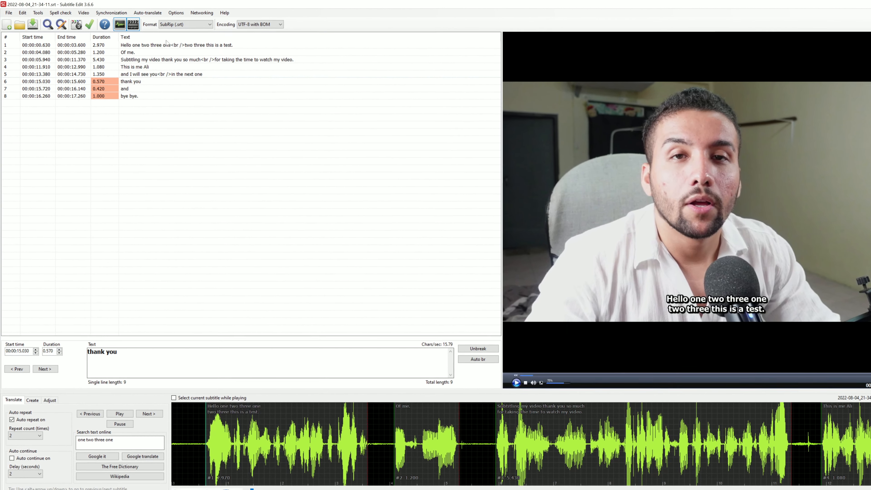
left_click(139, 46)
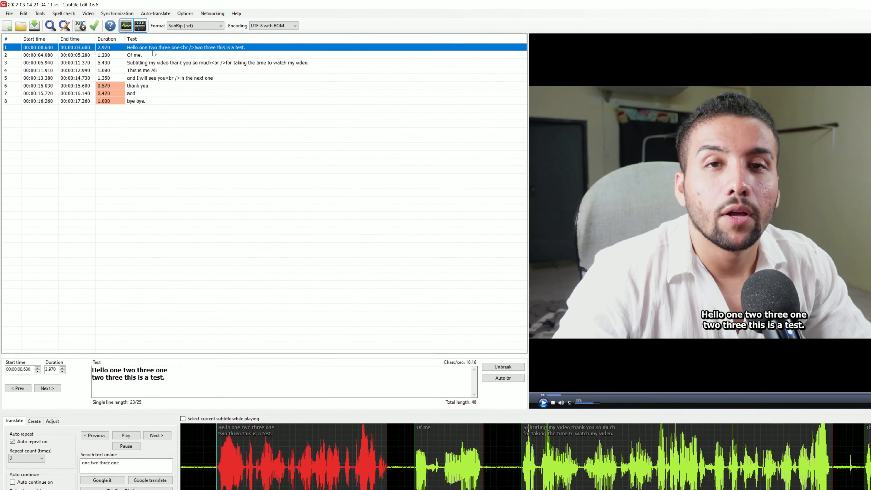
left_click(175, 14)
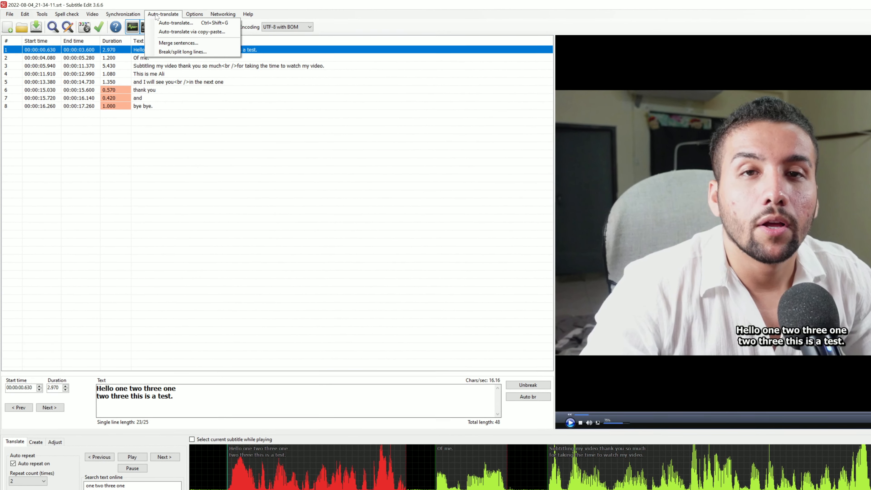
left_click(179, 150)
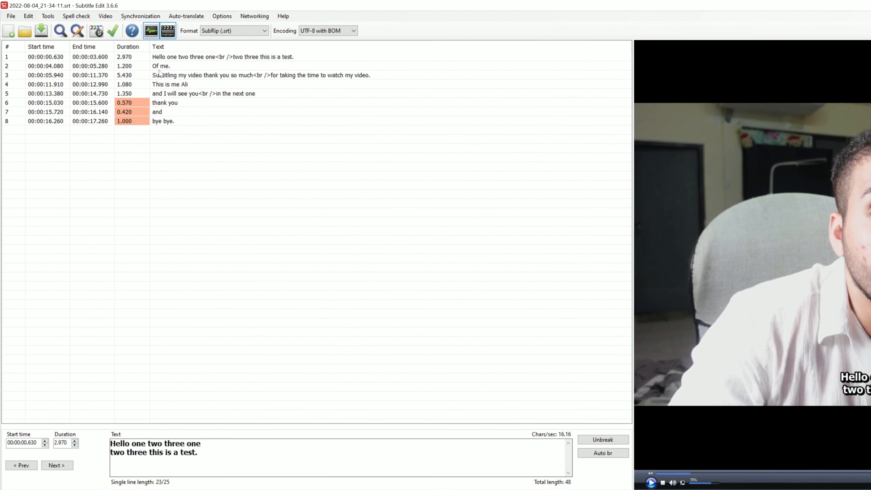
Change the subtitle format to Advanced Sub Station Alpha (.ass)
left_click(182, 57)
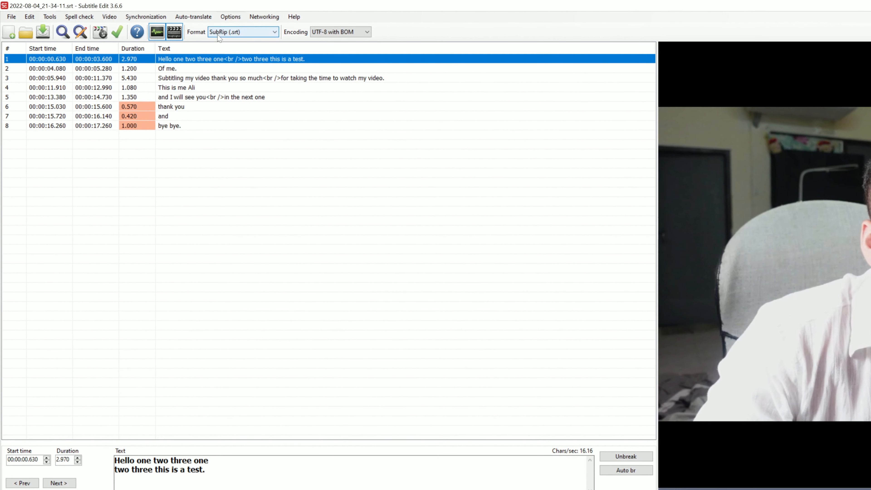
left_click(212, 32)
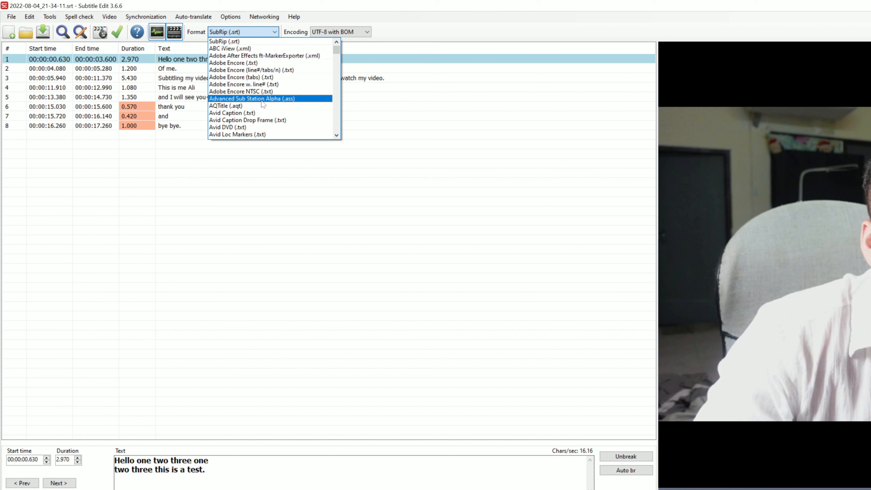
left_click(273, 100)
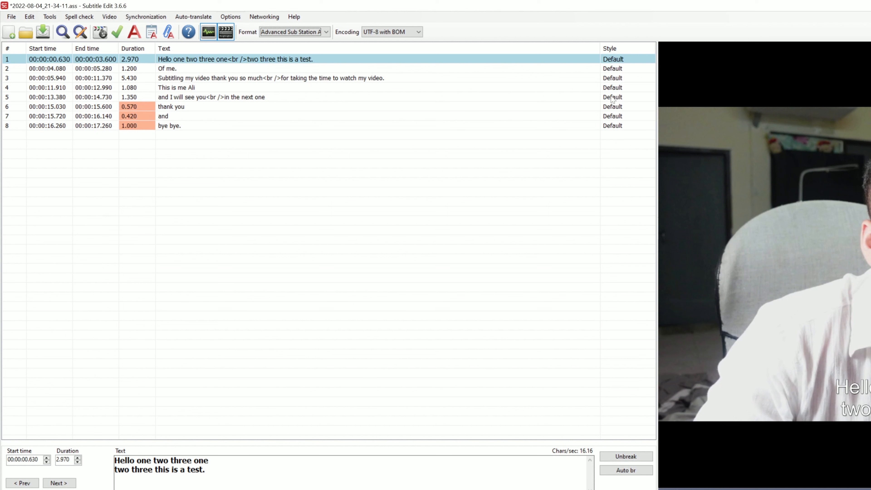
mouse_move(614, 141)
left_mouse_down()
mouse_move(606, 64)
mouse_move(616, 152)
left_mouse_up()
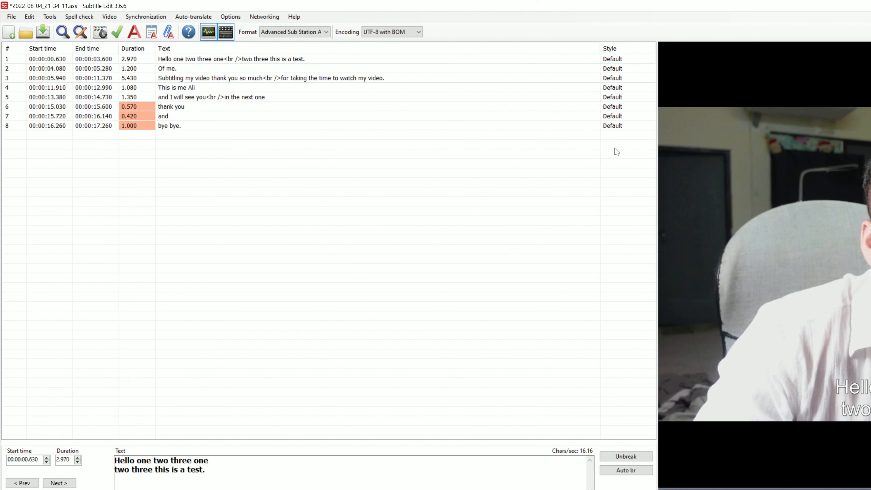
Open the ASSA background box generator for the first subtitle line and move its dialog so the preview is visible
left_click(189, 61)
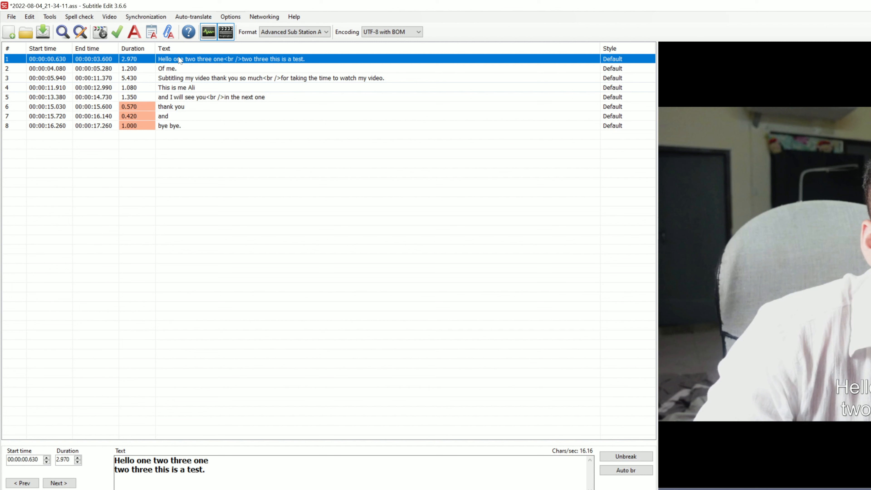
right_click(179, 60)
mouse_move(204, 76)
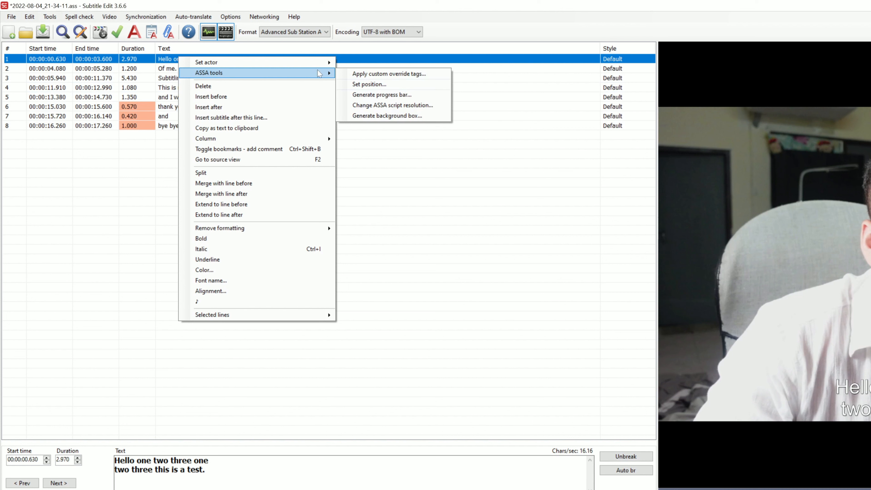
left_click(387, 116)
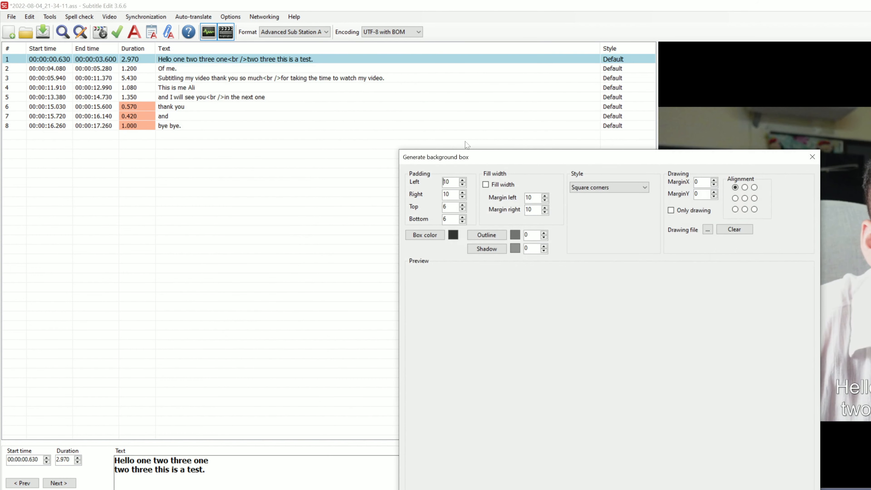
left_click_drag(395, 103, 323, 110)
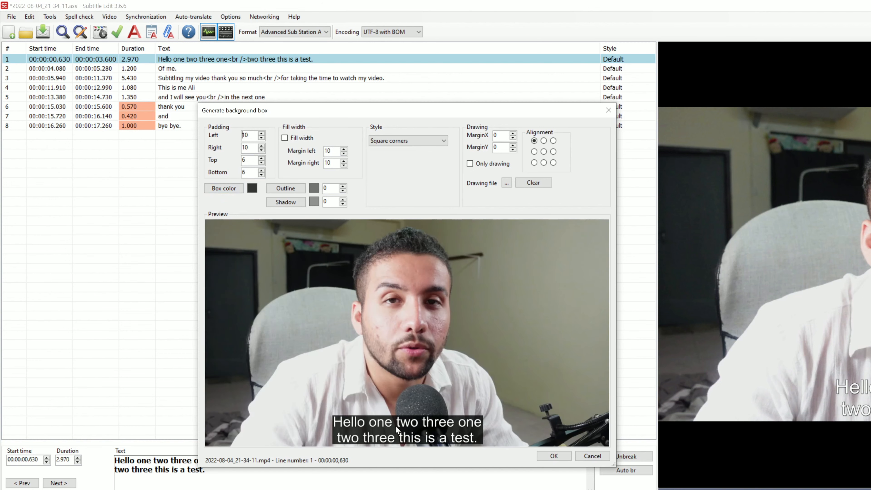
Try an orange background box color, C8FF5207, with alpha 200
left_click(251, 189)
left_click_drag(405, 227, 410, 226)
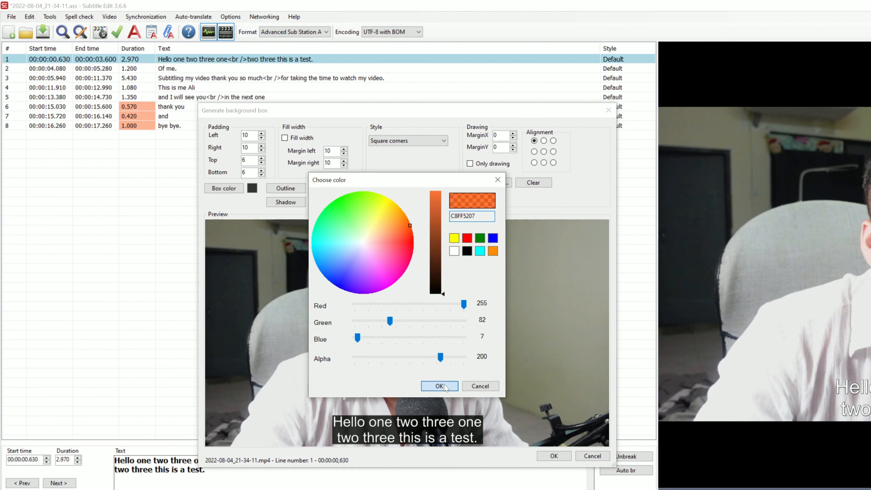
left_click(433, 387)
Darken the background box color to near black, with red 16, green 4, blue 0 and alpha 200
left_click(252, 188)
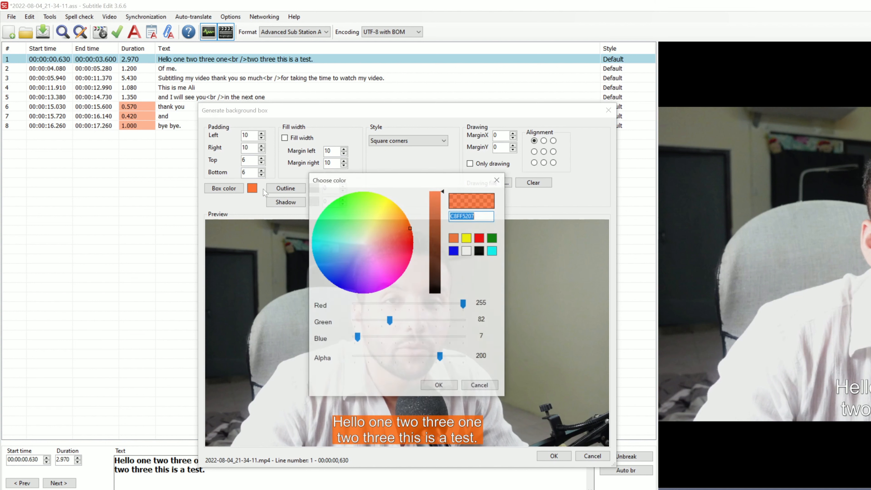
left_click(436, 271)
left_click_drag(436, 272, 437, 279)
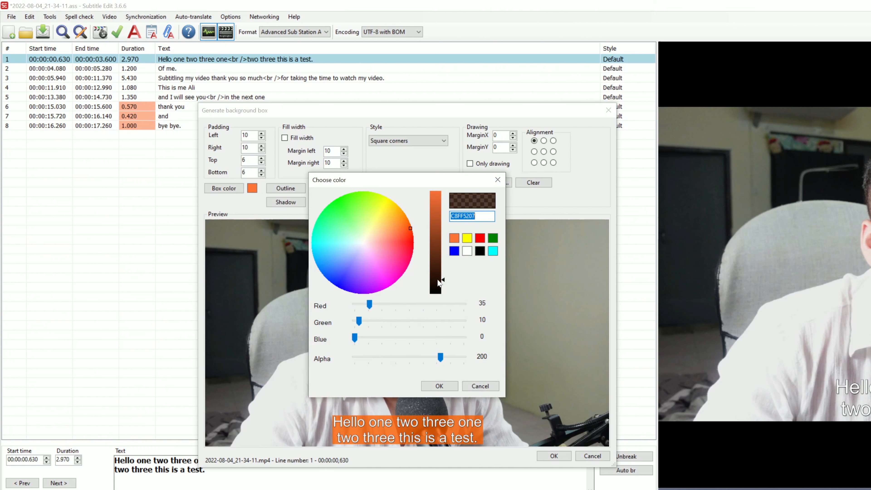
left_click_drag(436, 241, 436, 276)
left_click(439, 386)
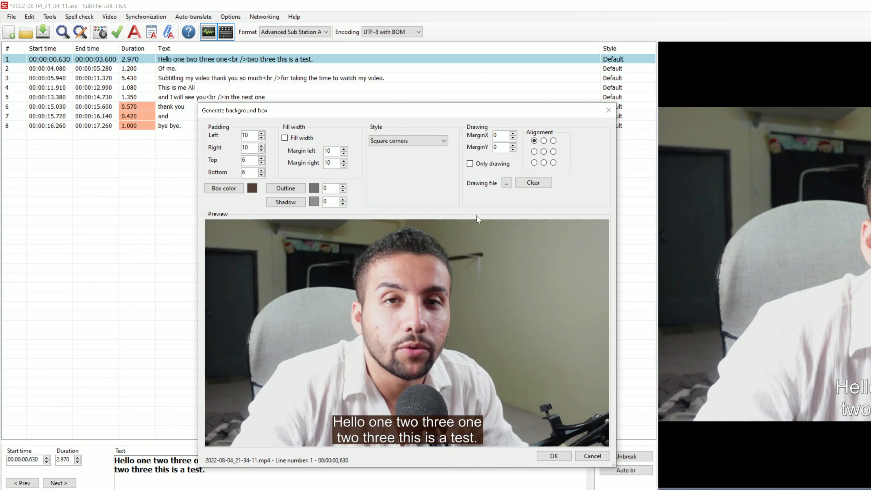
left_click(517, 185)
left_click(240, 190)
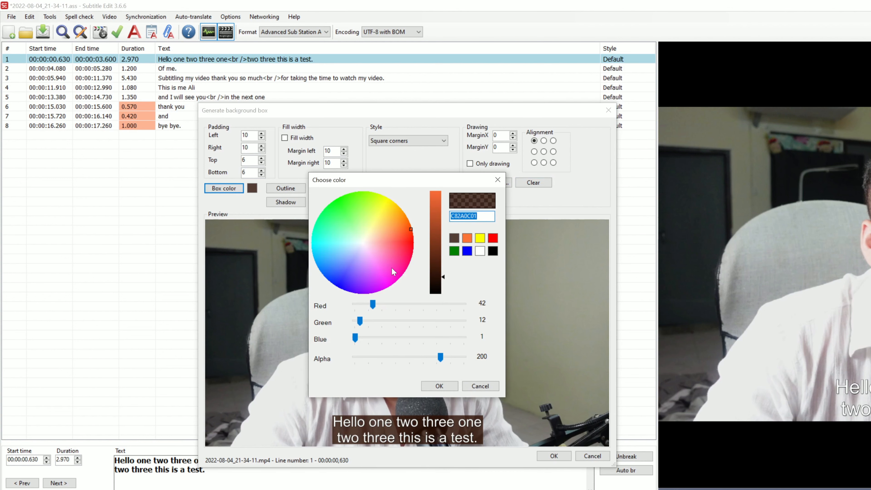
left_click(435, 291)
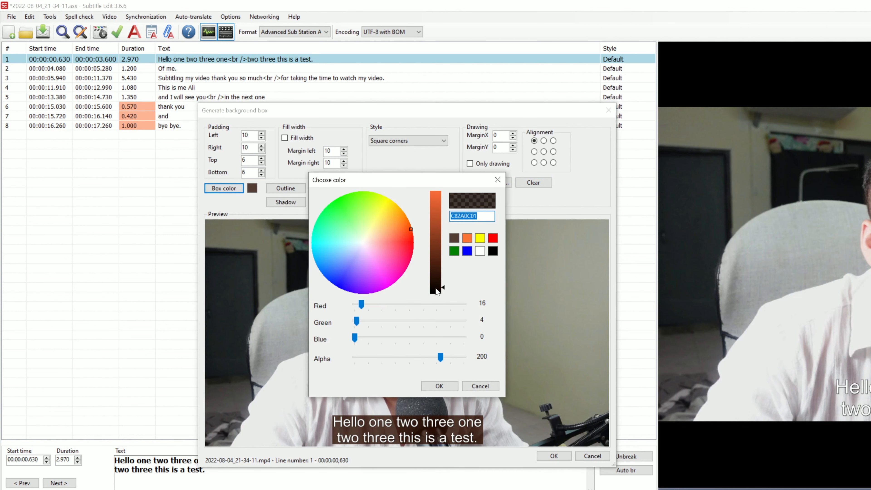
left_click(439, 385)
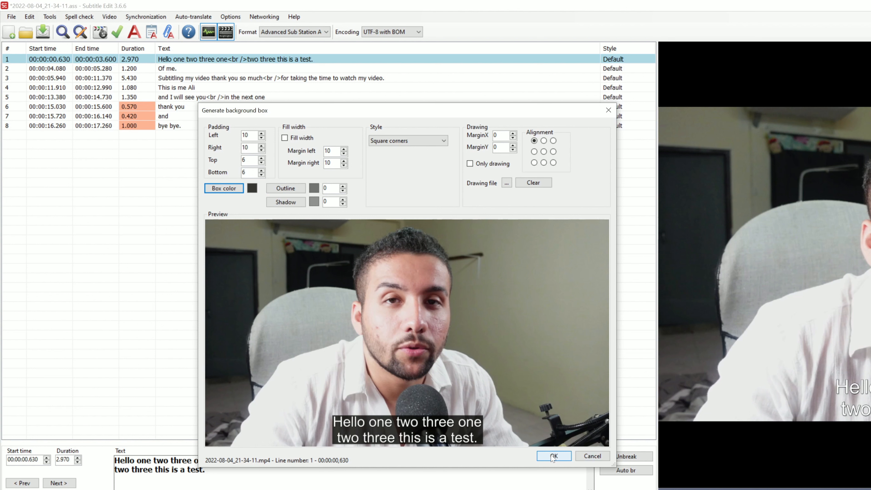
Keep the Square corners style, generate the background box, and select the first subtitle line
left_click(387, 140)
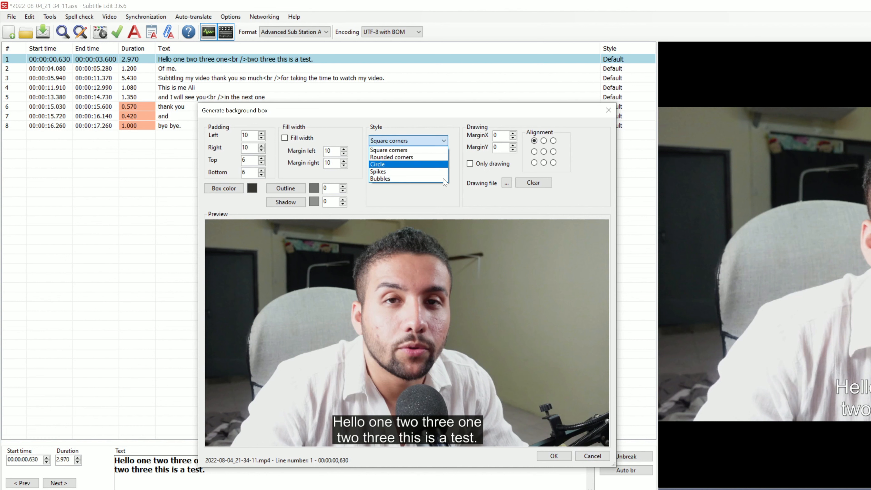
left_click(393, 203)
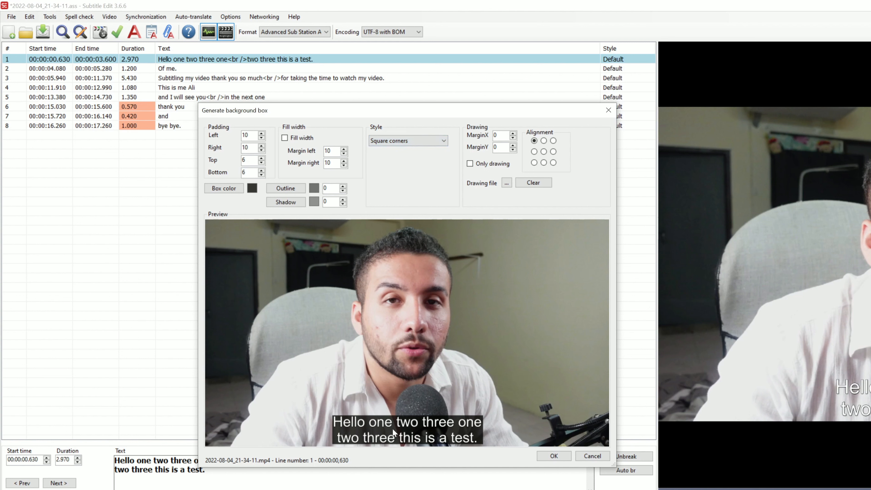
left_click(558, 459)
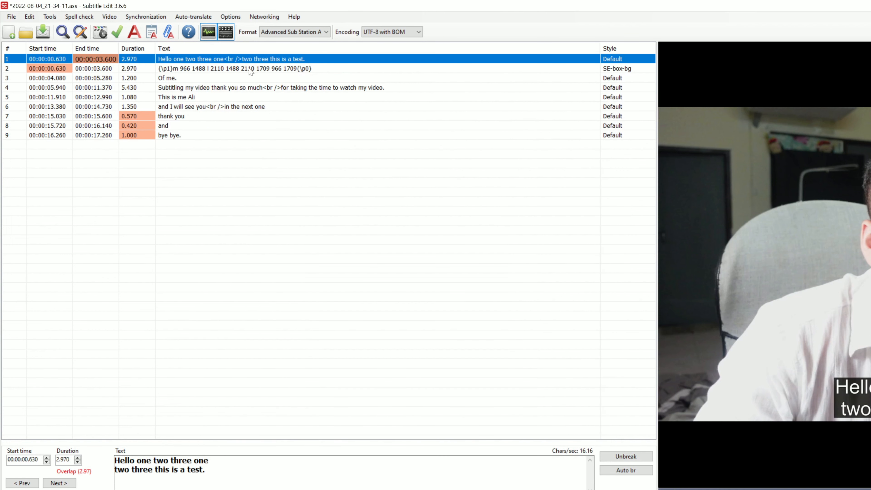
left_click(228, 70)
left_click(234, 62)
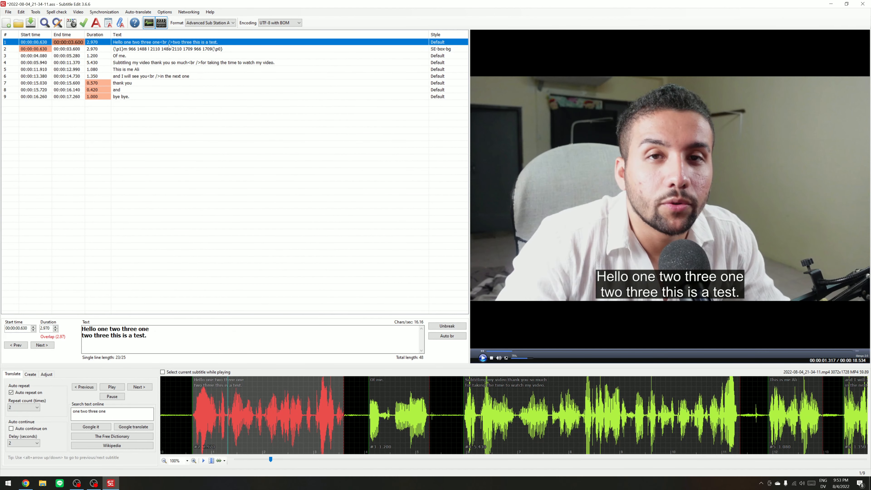
Play the video past the first subtitle to check its background box, and pause
left_click(183, 387)
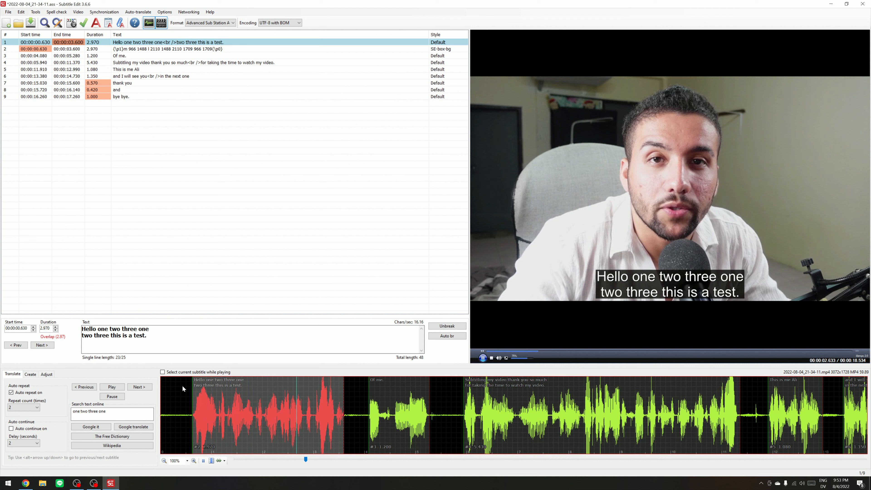
key("space")
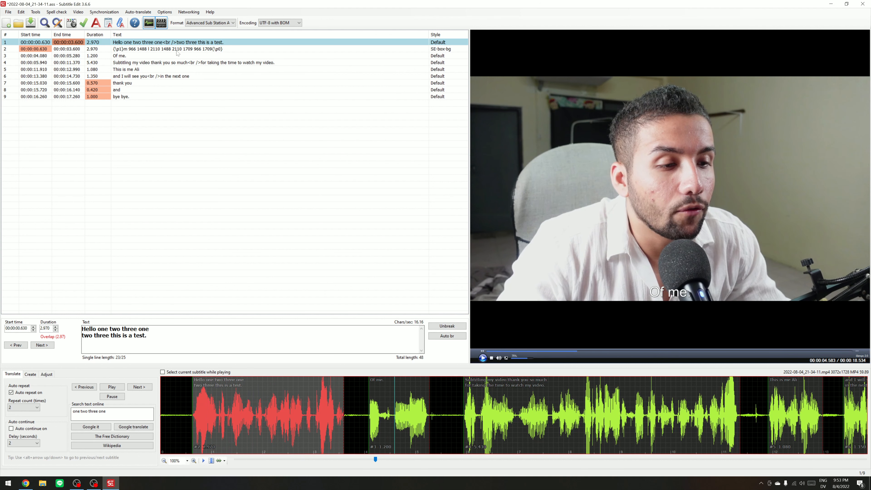
Generate square-cornered background boxes for all subtitle lines with the current padding and box color
left_click(183, 42)
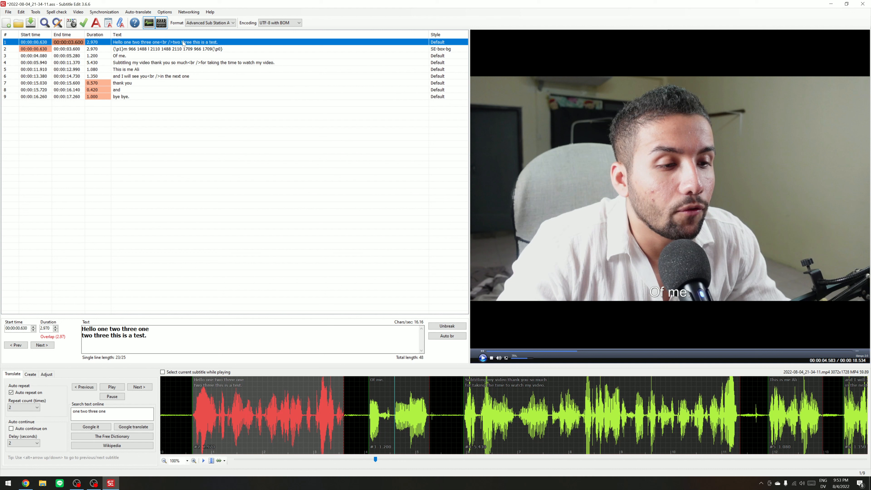
key("ctrl+a")
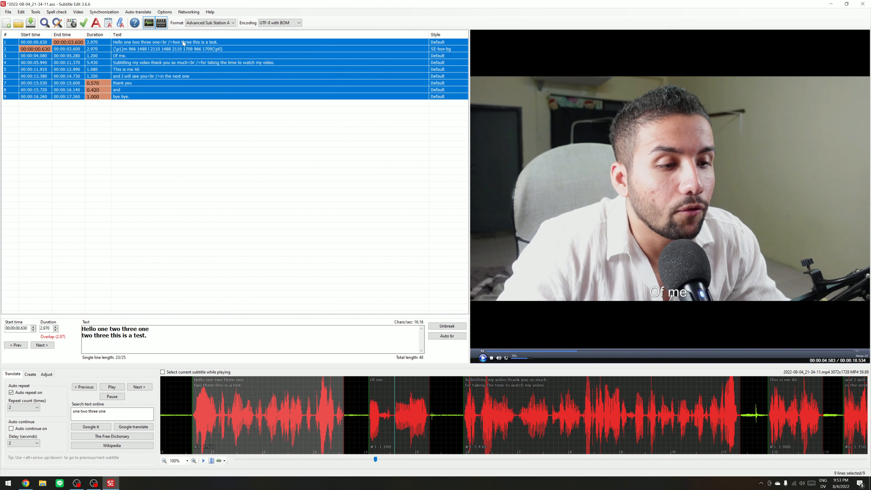
right_click(180, 52)
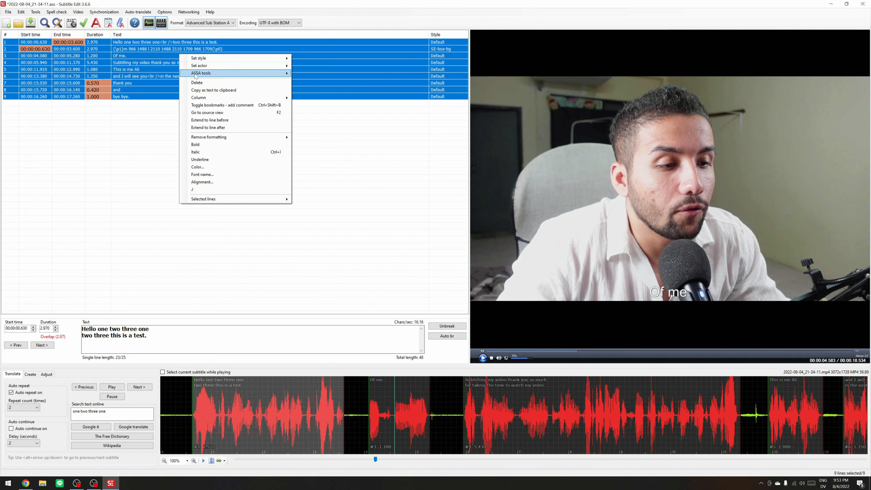
mouse_move(215, 76)
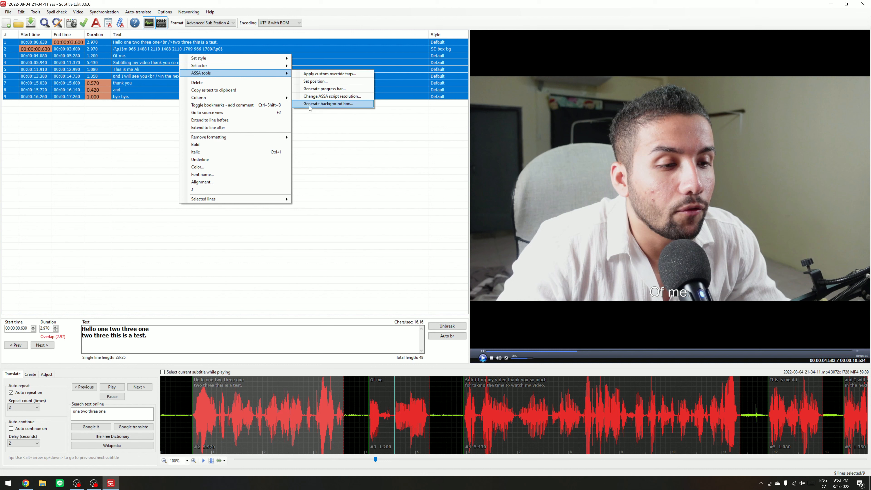
left_click(323, 105)
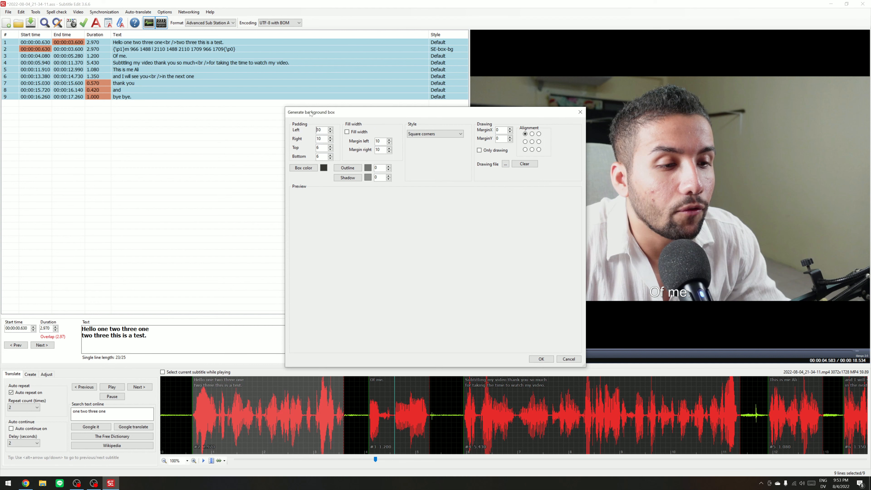
left_click(383, 354)
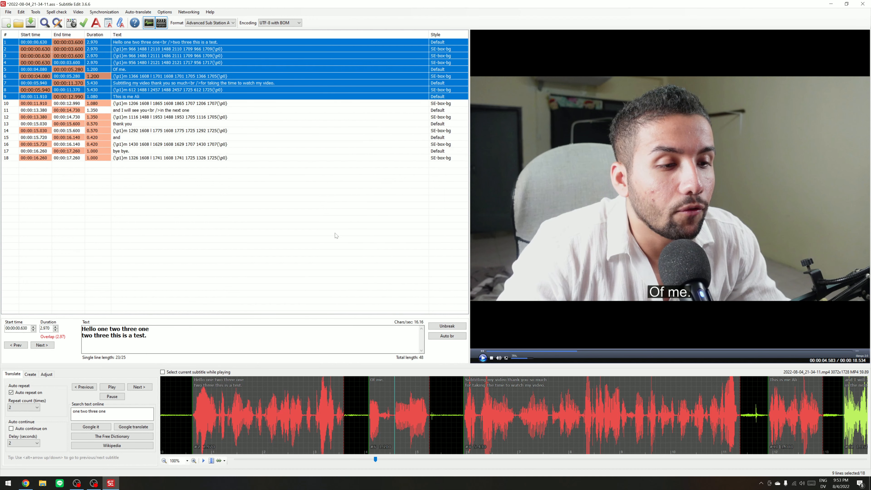
Clear the line selection and play the video up to the third subtitle to check the background boxes
left_click(328, 210)
left_click(189, 401)
key("space")
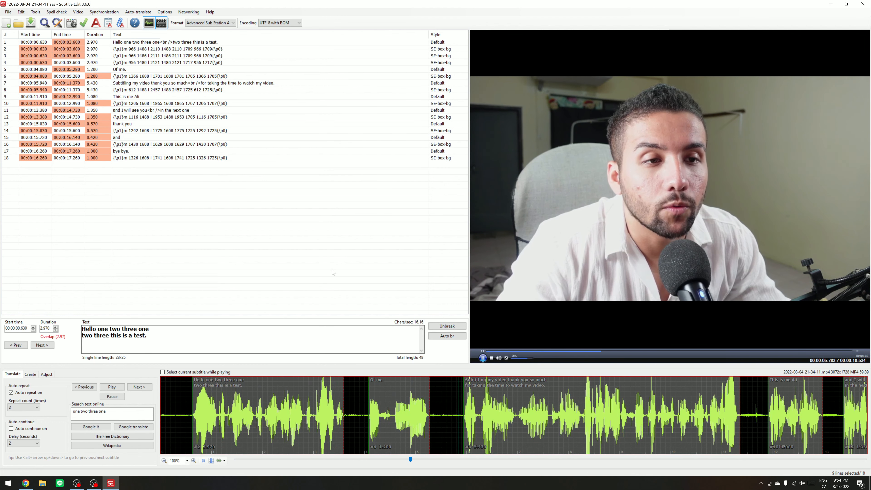
key("space")
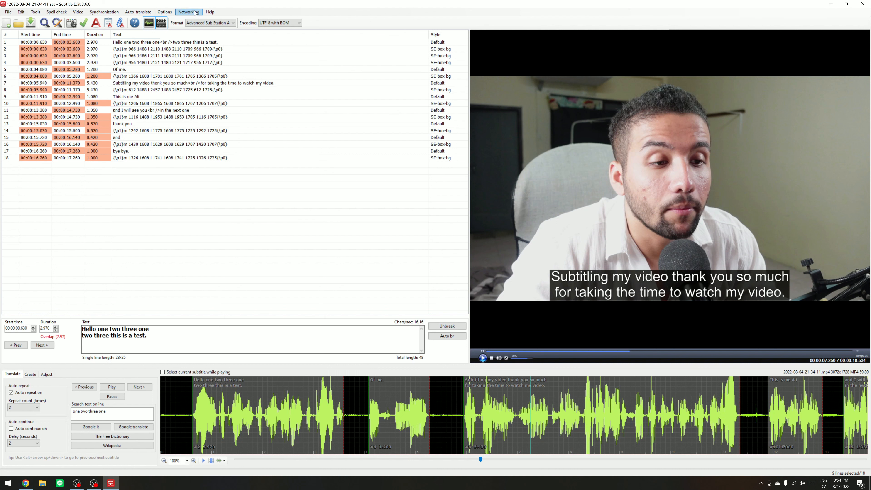
Make the Burn in button visible on the toolbar through the program settings
left_click(171, 12)
left_click(173, 20)
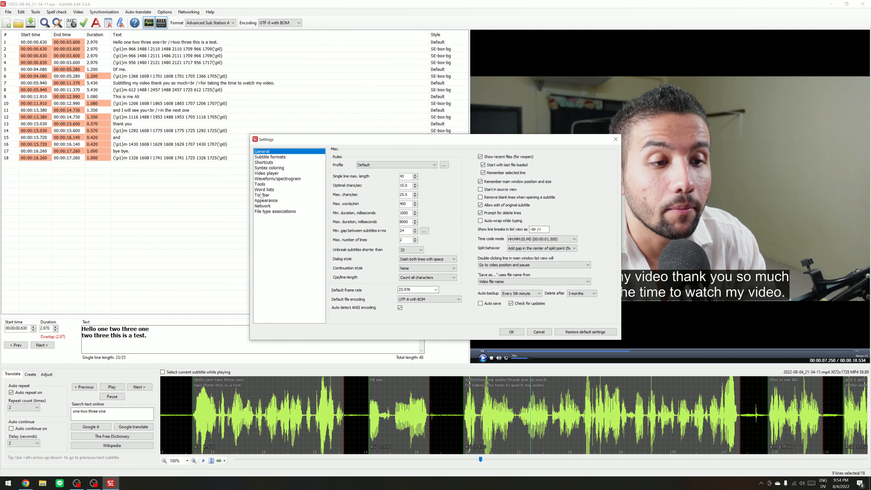
left_click(261, 196)
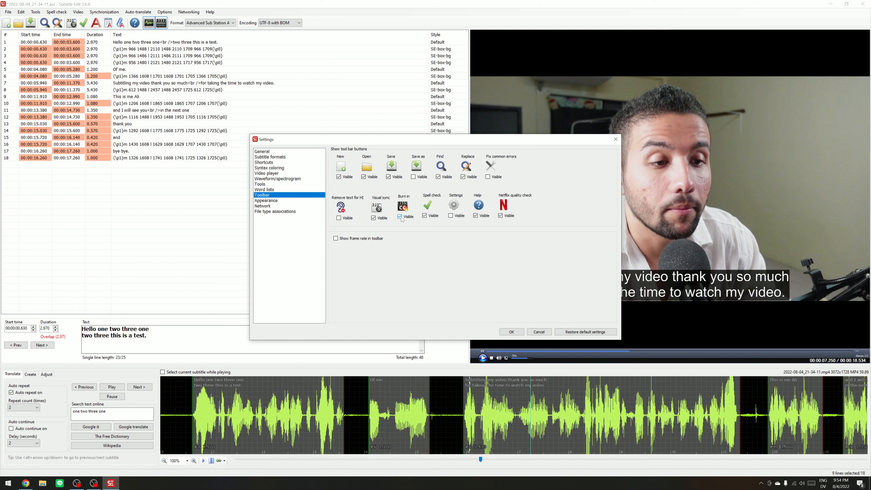
left_click(512, 331)
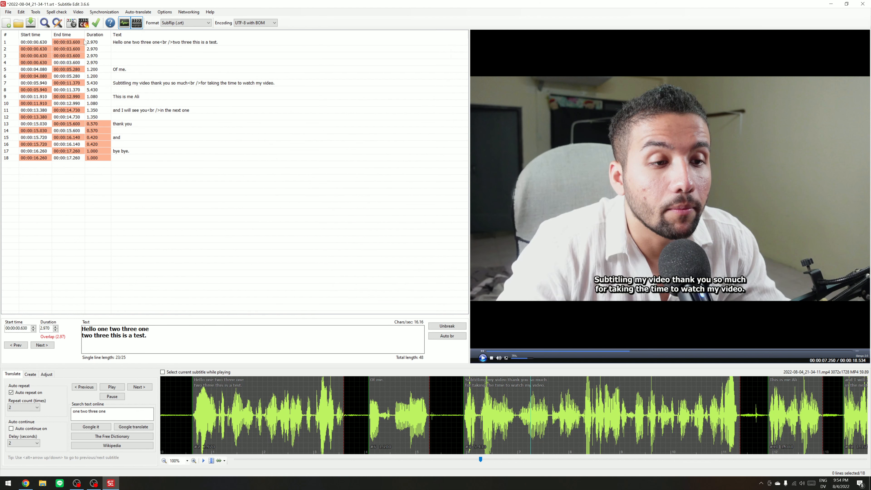
Open the burned-in subtitle video generator, move its dialog clear of the video, and preview the opaque-box subtitle
left_click(83, 24)
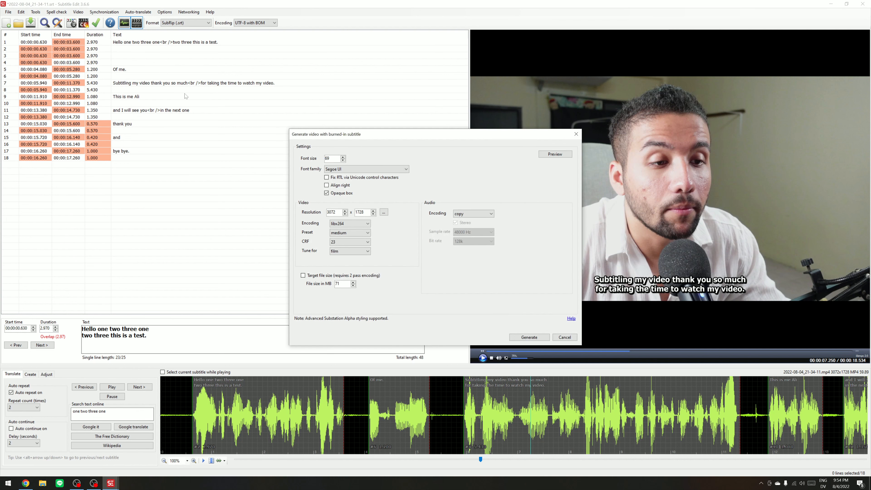
left_click_drag(367, 133, 251, 113)
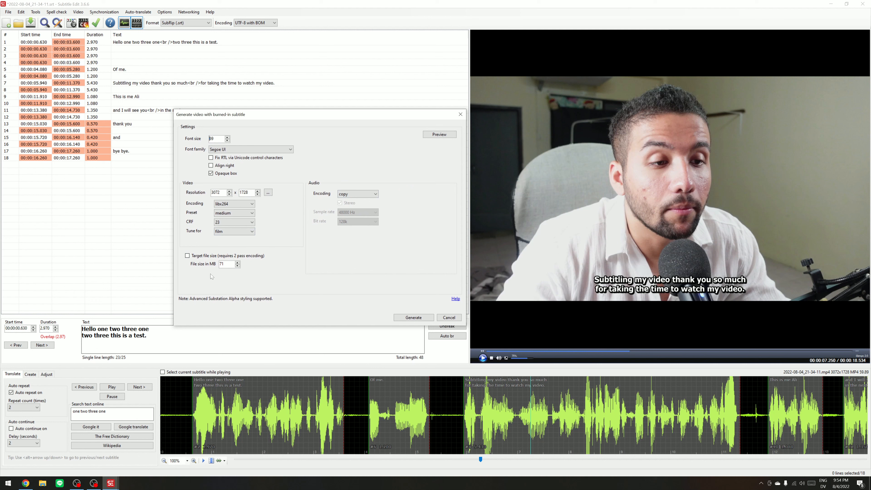
left_click(412, 318)
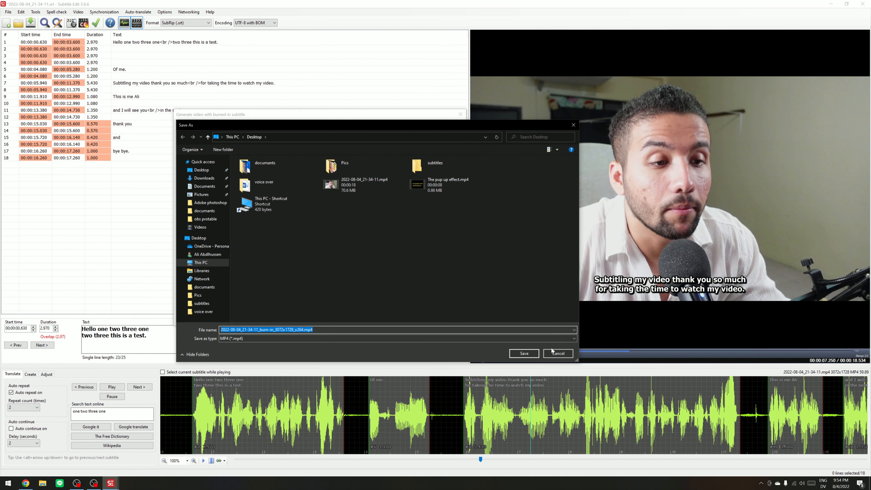
left_click(553, 352)
left_click(445, 138)
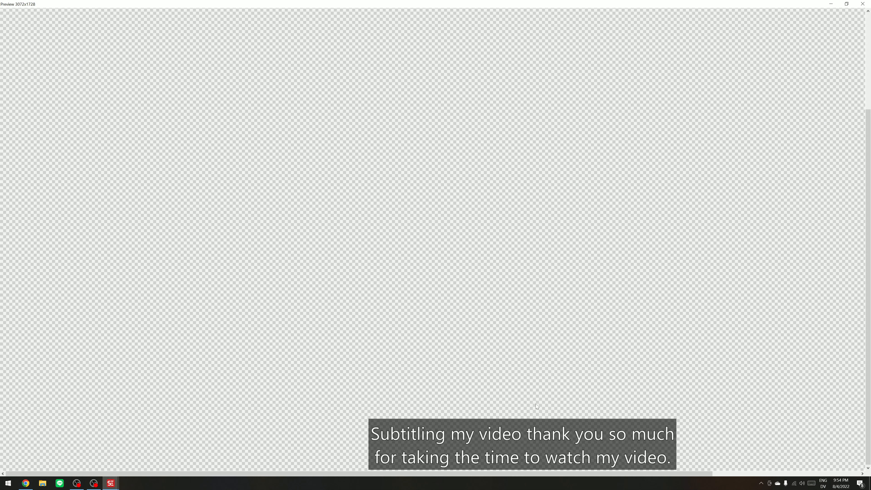
left_click(862, 4)
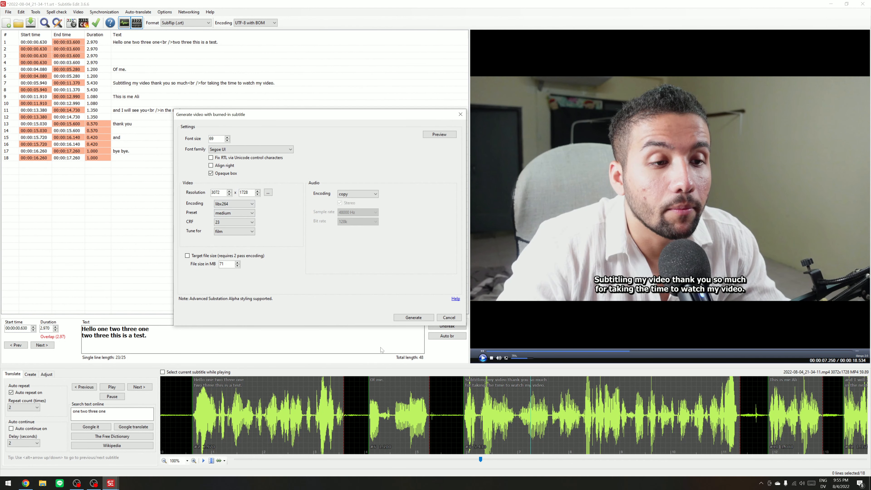
Generate the burned-in subtitle video, saving it to the Desktop as 2022-08-04_21-34-11_burn-in_3072x1728_x264.mp4, and close the completion message
left_click(409, 318)
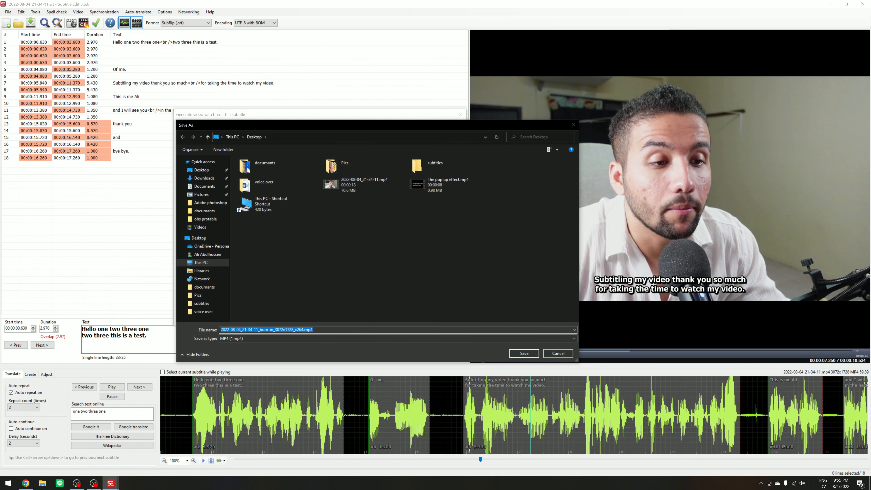
left_click(202, 174)
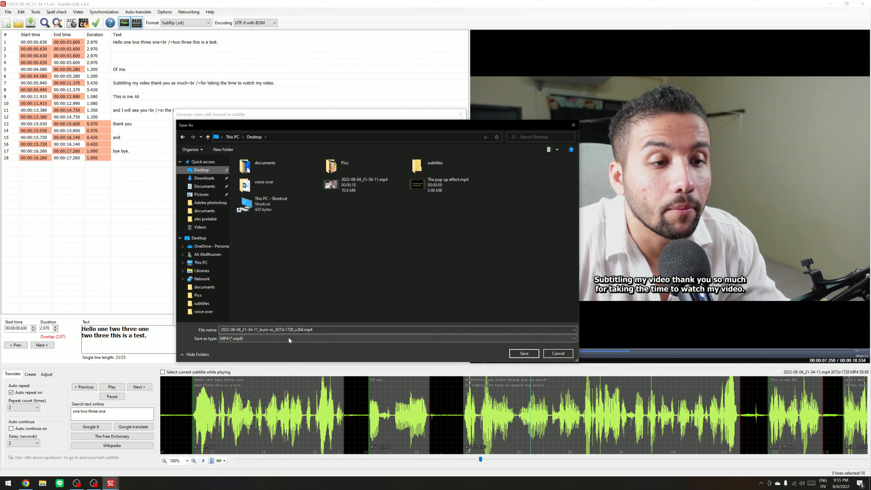
left_click(524, 353)
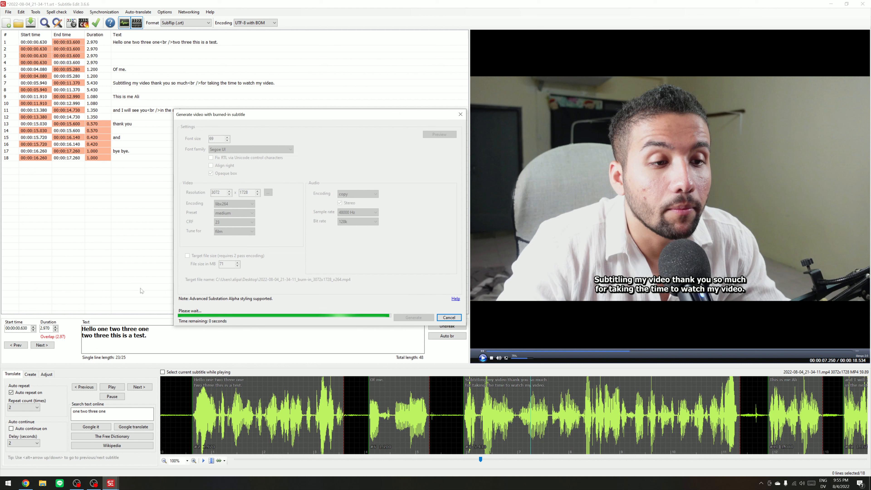
left_click_drag(363, 220, 275, 217)
left_click(447, 248)
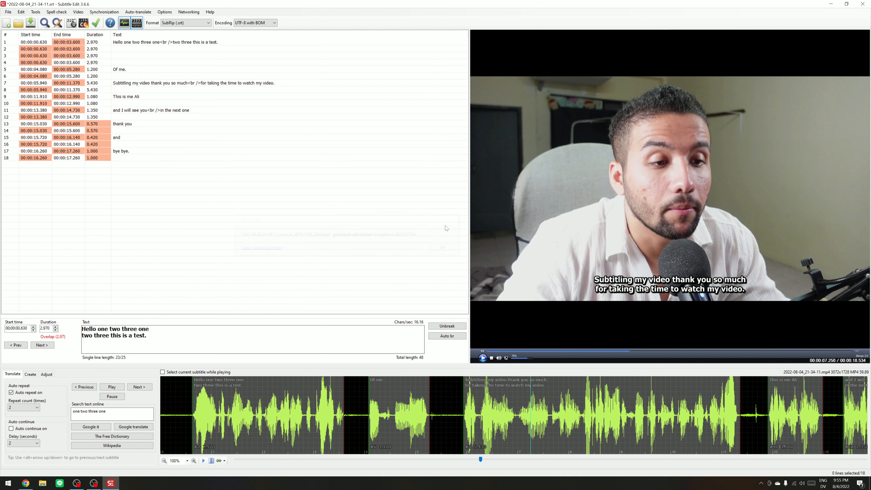
Move the exported burn-in video above the subtitle file on the desktop and play it full screen to check its subtitles
left_click_drag(452, 8, 487, 84)
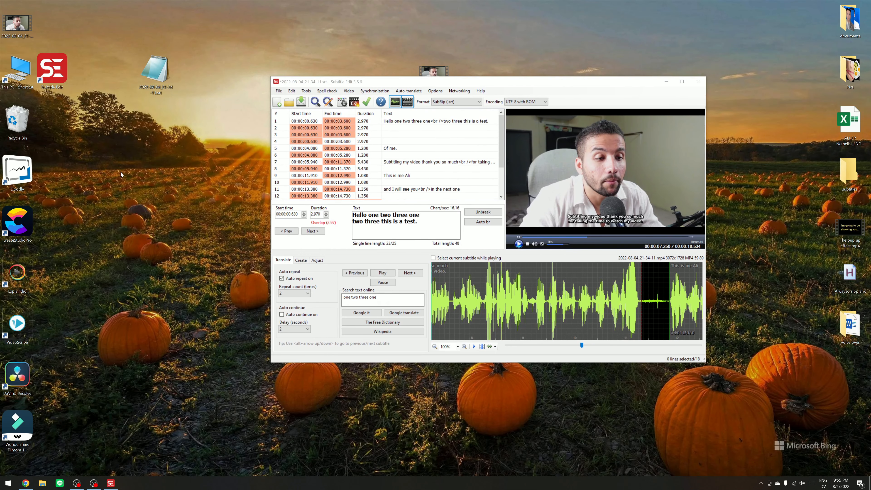
left_click_drag(10, 15, 158, 30)
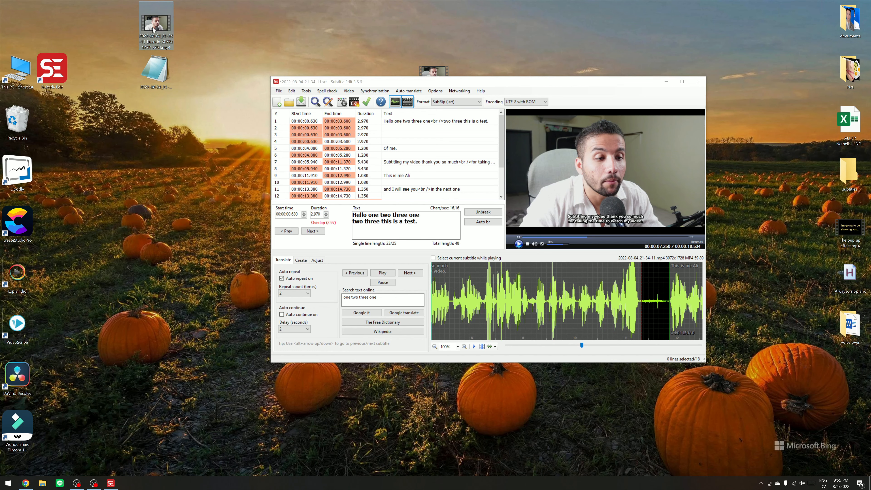
double_click(154, 30)
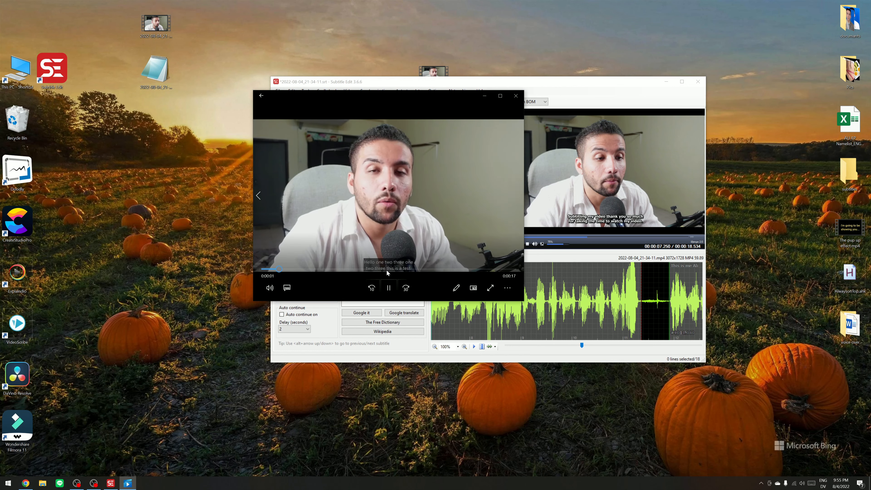
double_click(385, 210)
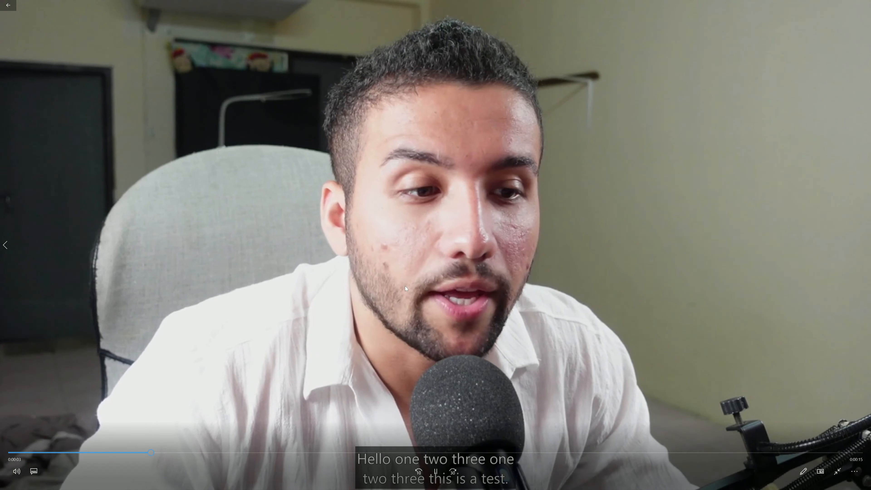
double_click(405, 286)
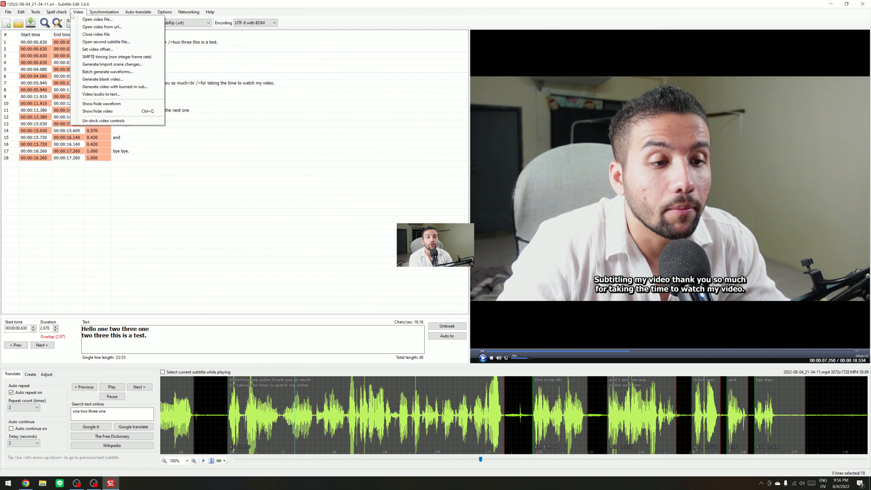
Open Auto-translate for the subtitles, keeping the Google Translate V1 API service and English as the source language
mouse_move(139, 13)
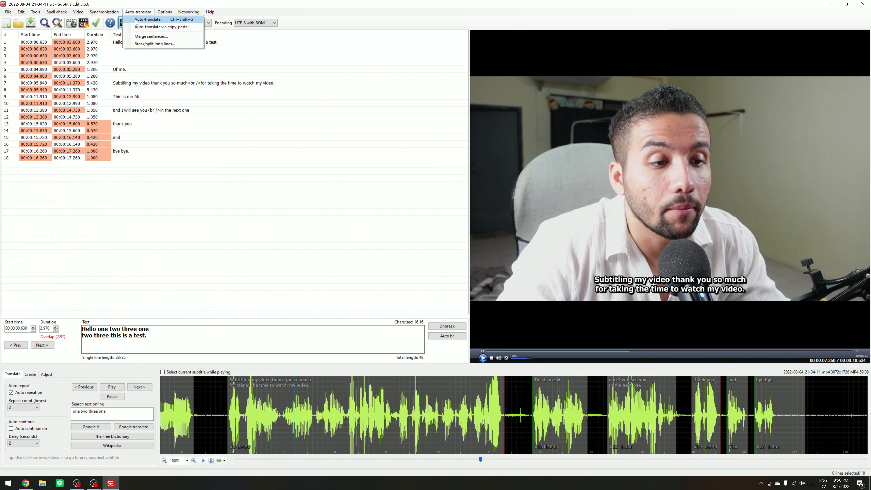
left_click(148, 21)
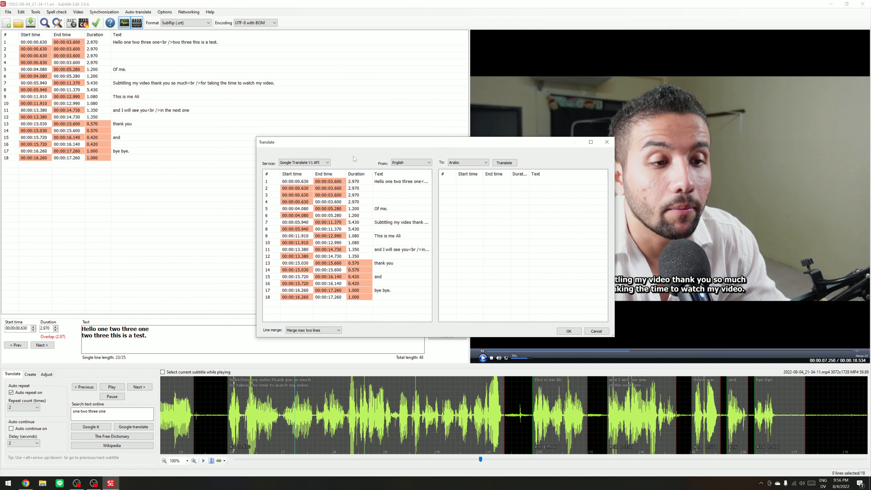
left_click_drag(375, 144, 245, 133)
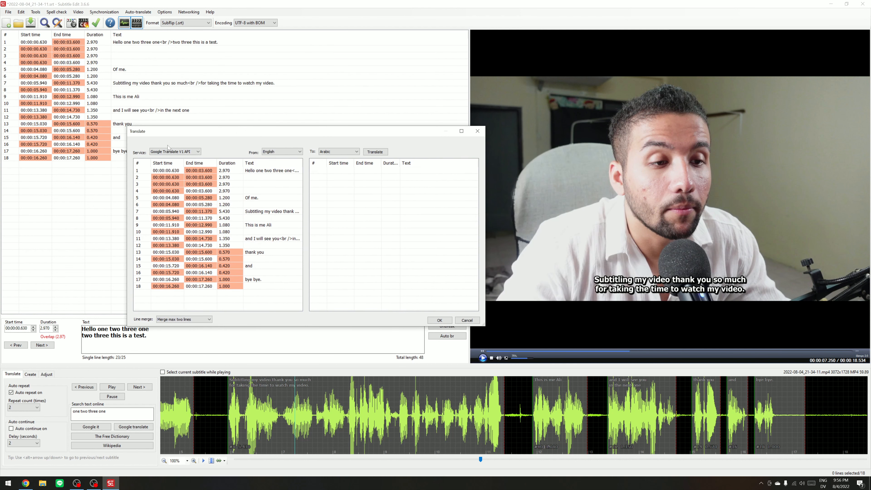
left_click(163, 153)
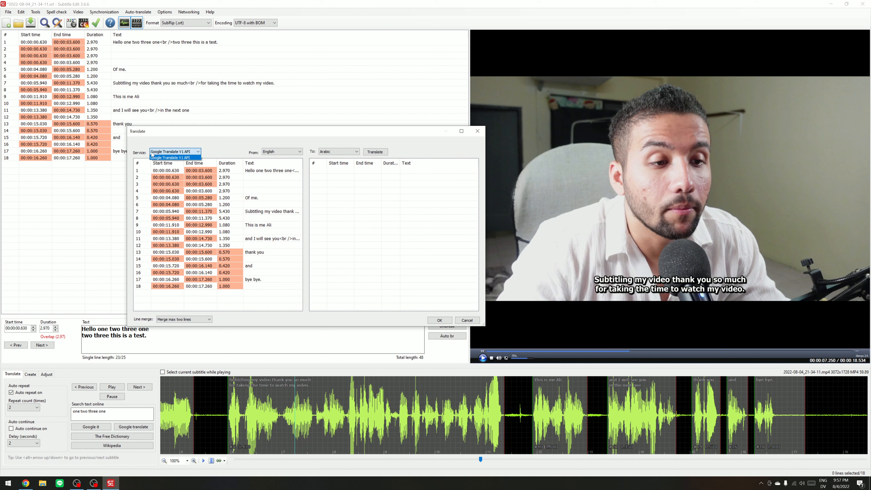
left_click(151, 154)
left_click(294, 151)
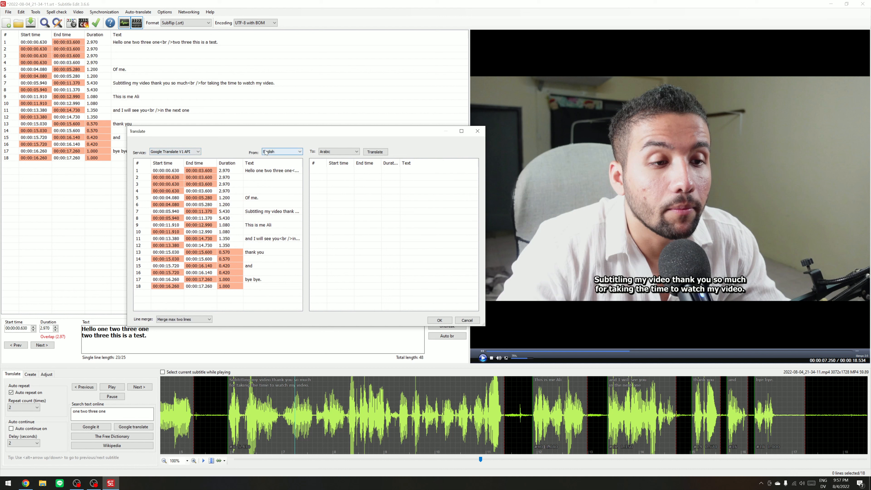
left_click(241, 148)
Browse the available target languages for the translation and keep Arabic as the language to translate into
left_click(338, 153)
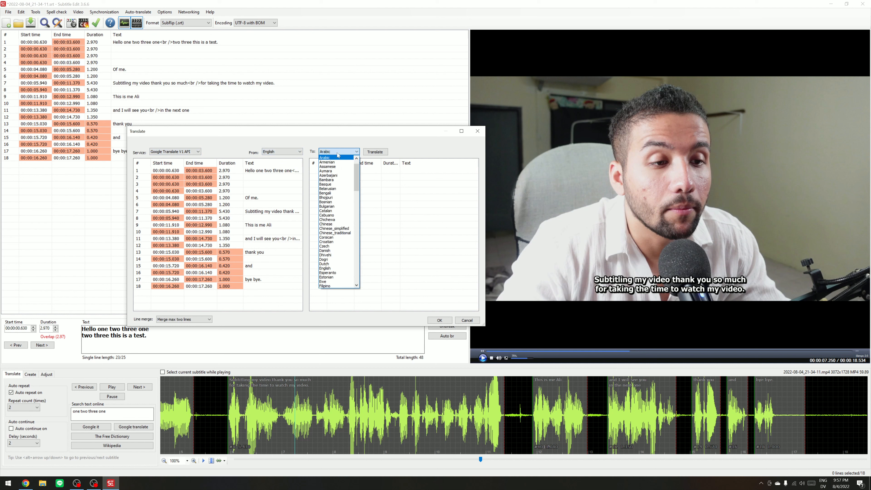
scroll(337, 253, "down", 4)
scroll(336, 262, "up", 5)
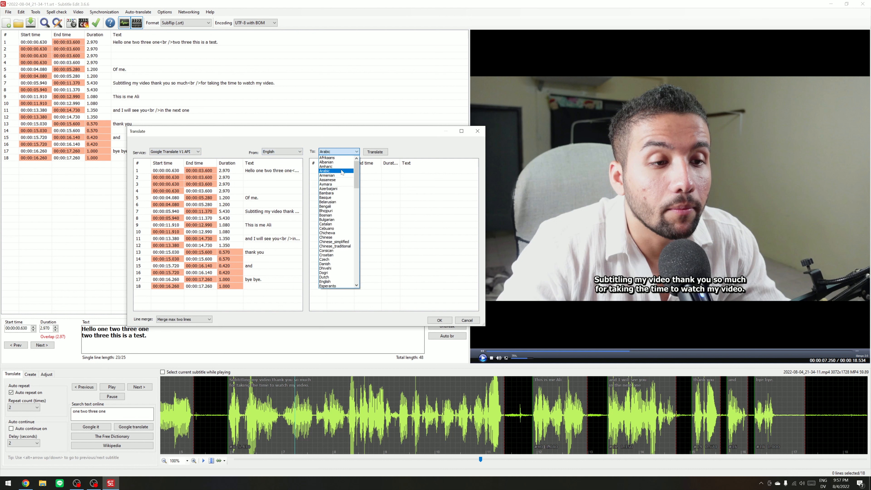
mouse_move(356, 171)
left_mouse_down()
mouse_move(357, 269)
mouse_move(357, 168)
left_mouse_up()
scroll(336, 206, "down", 6)
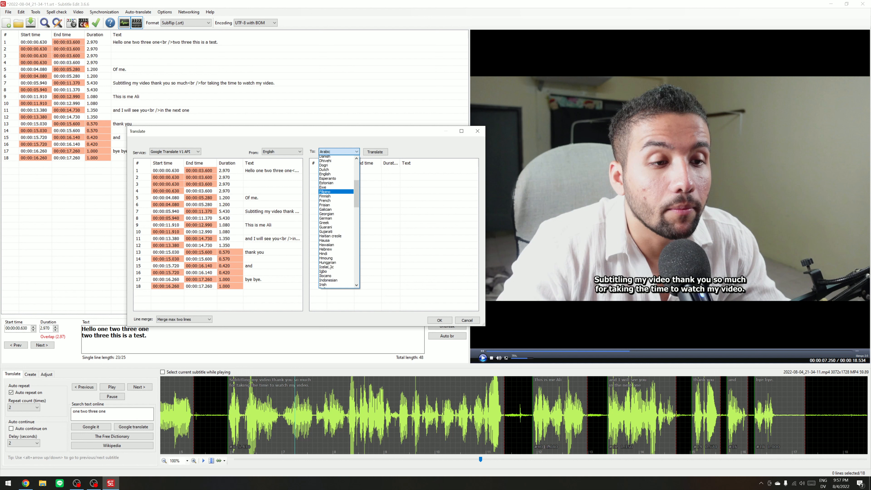
scroll(338, 206, "up", 6)
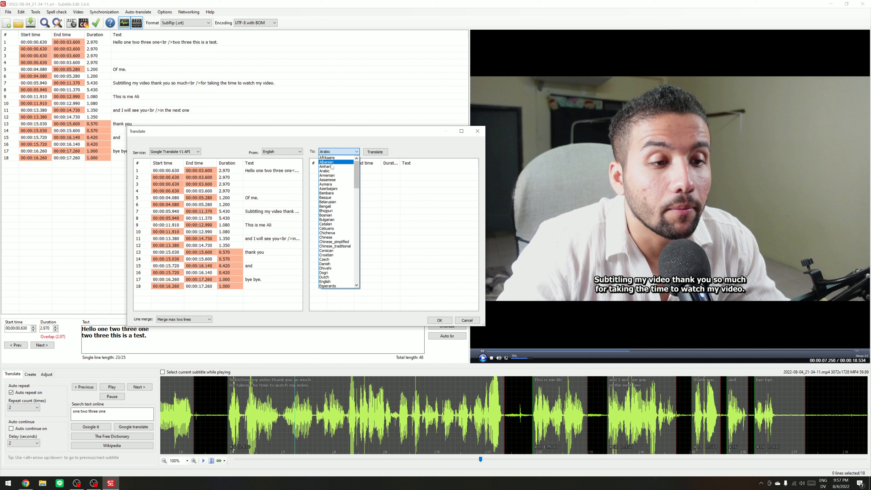
left_click(329, 174)
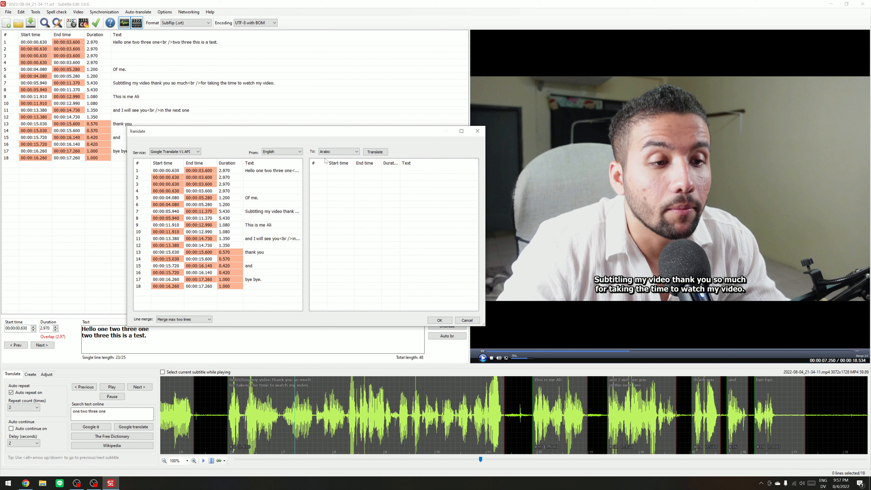
Translate the English subtitles into Arabic, acknowledging the notice about translating without an API key
left_click(375, 154)
left_click(375, 152)
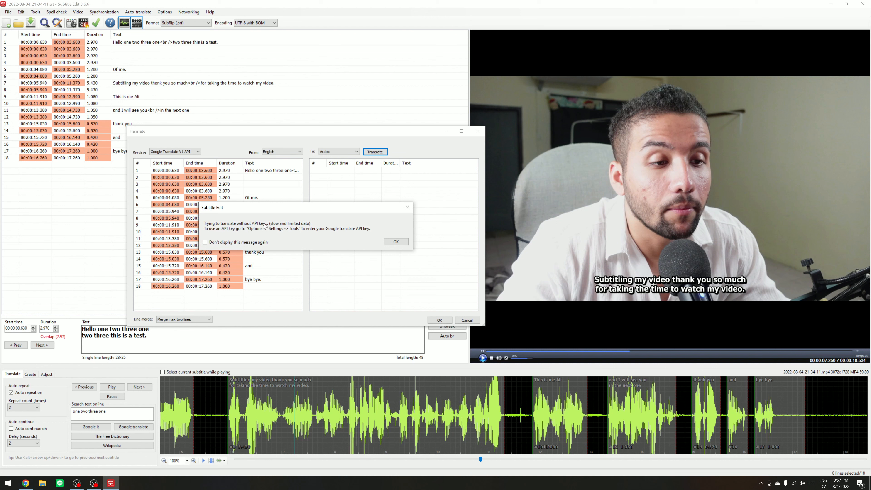
left_click_drag(249, 205, 205, 197)
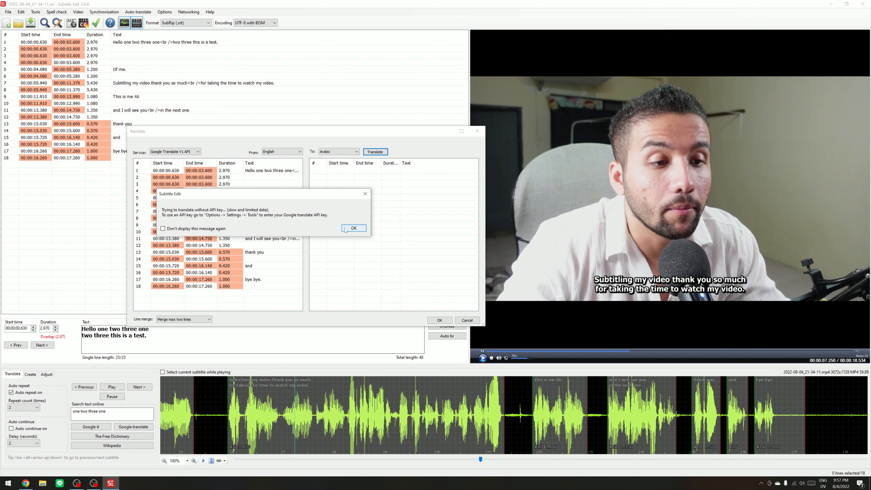
left_click(354, 228)
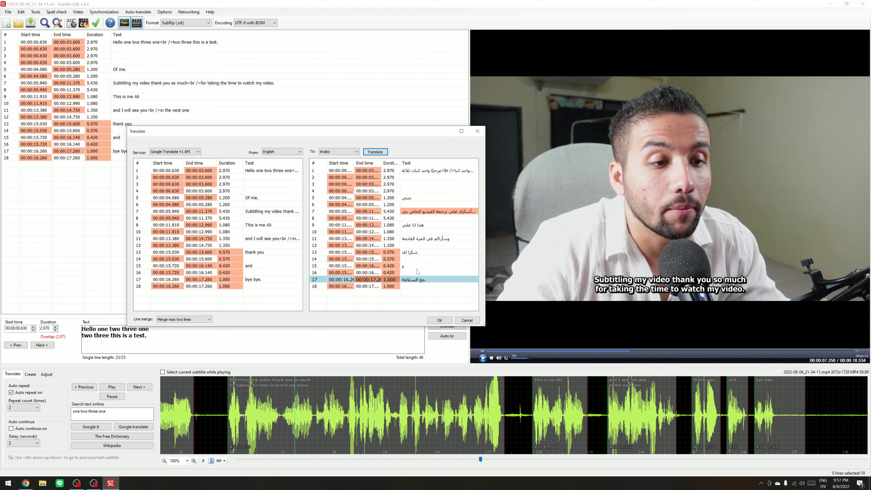
Apply the Arabic translation to the subtitle list and play the video from about 4.9 seconds to check the translated subtitles
left_click(437, 322)
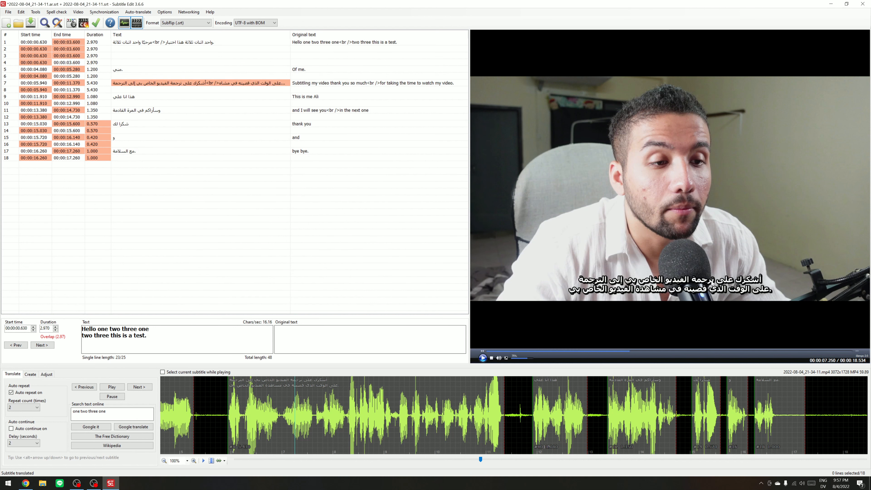
left_click(175, 384)
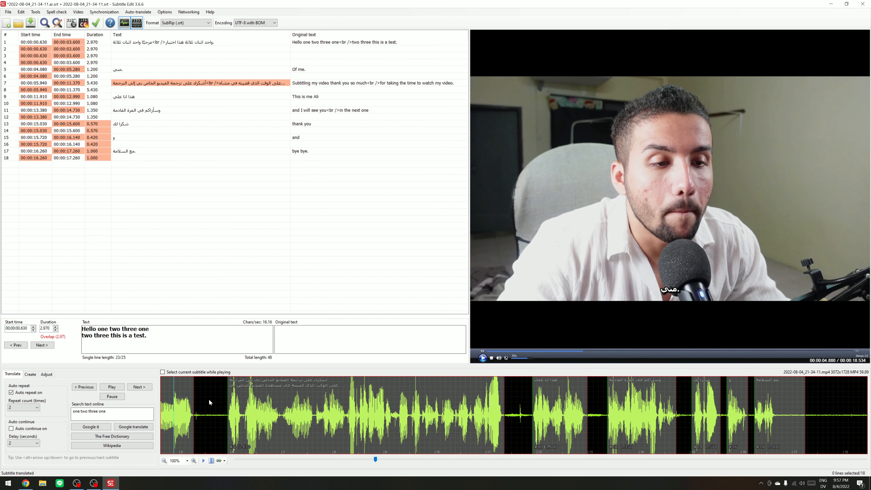
key("space")
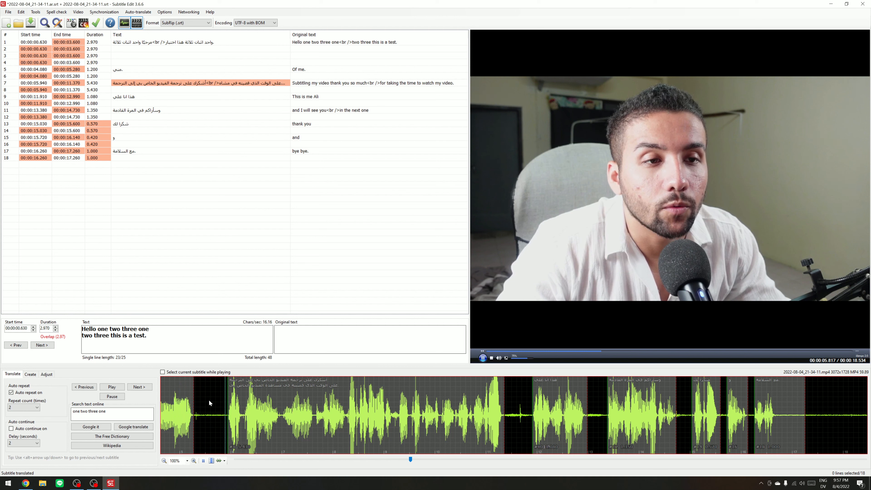